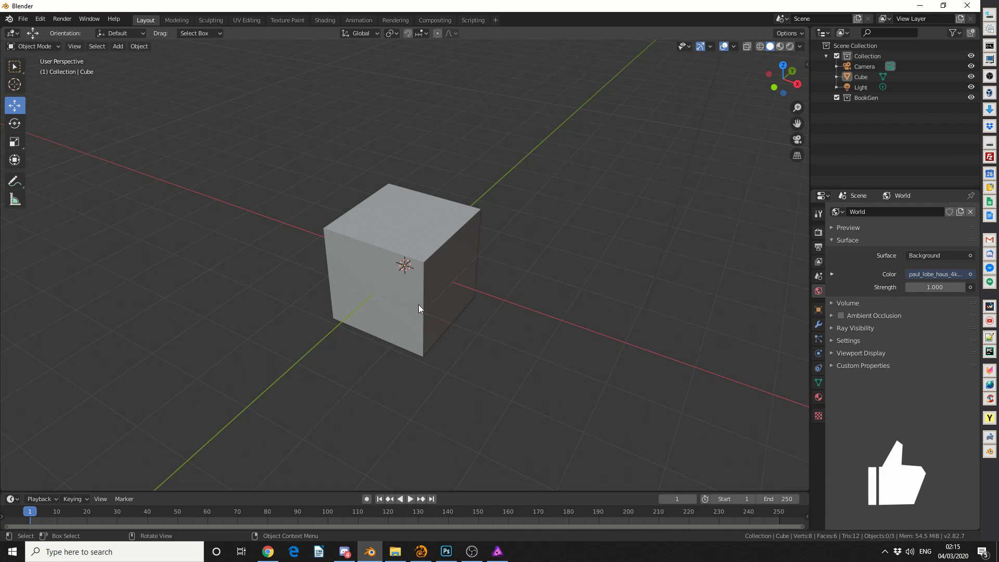
Step: Orbit the viewport and select the default cube
middle_click_drag(524, 346, 436, 252)
left_click(436, 252)
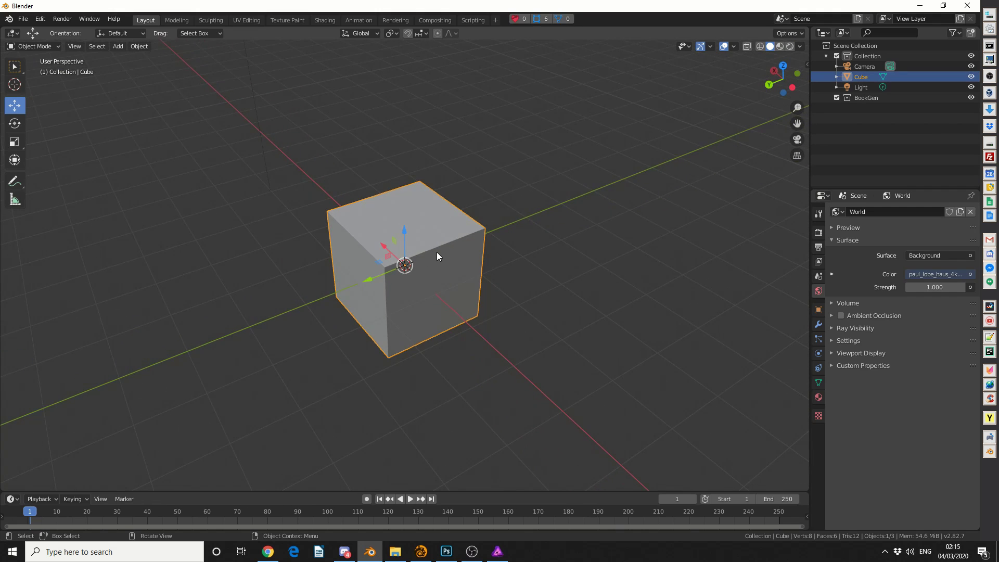
Step: Apply a Simple Subdivision Surface modifier at viewport level 3 to the cube
left_click(818, 324)
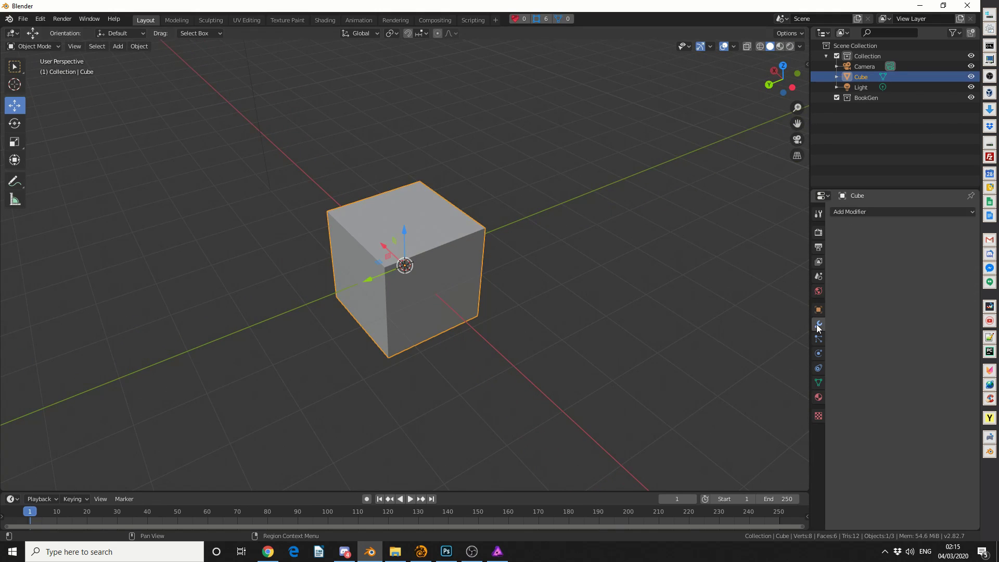
left_click(862, 212)
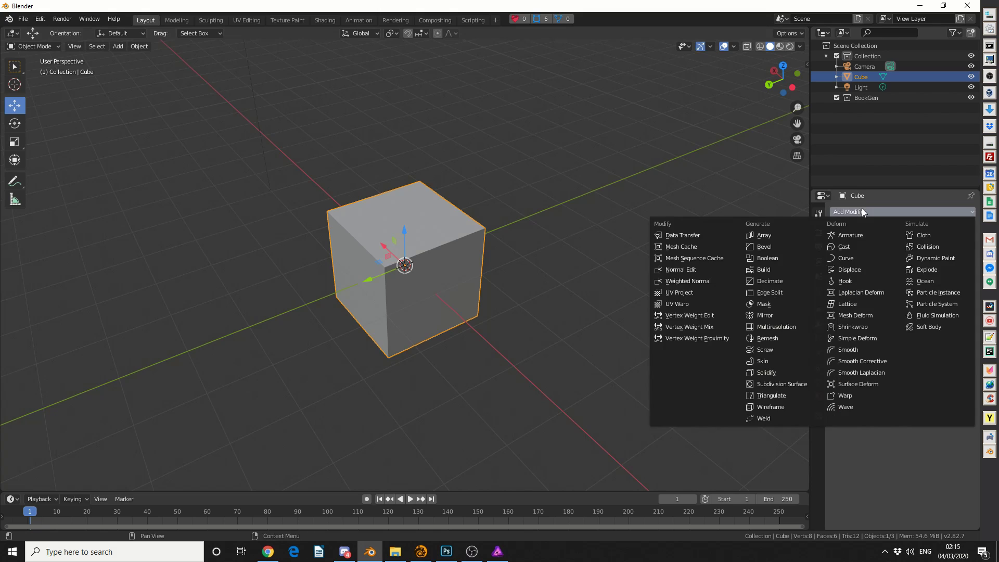
left_click(790, 384)
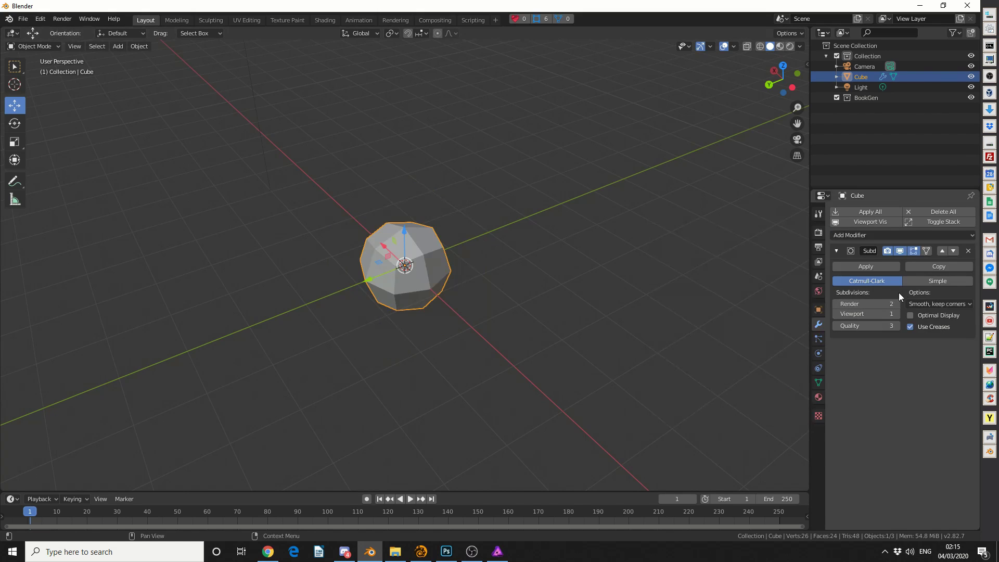
left_click(931, 282)
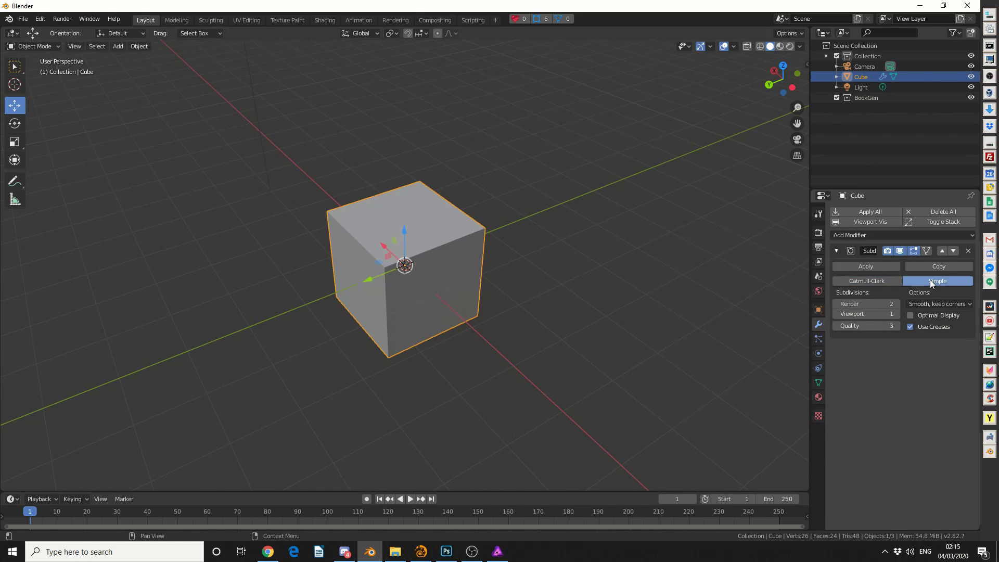
left_click(878, 316)
type("3")
key("Return")
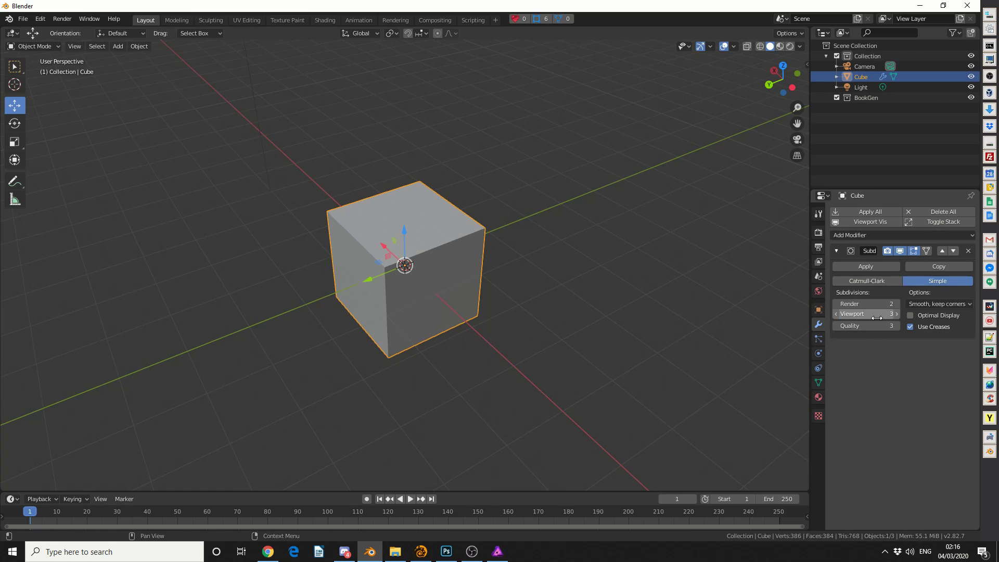
left_click(876, 263)
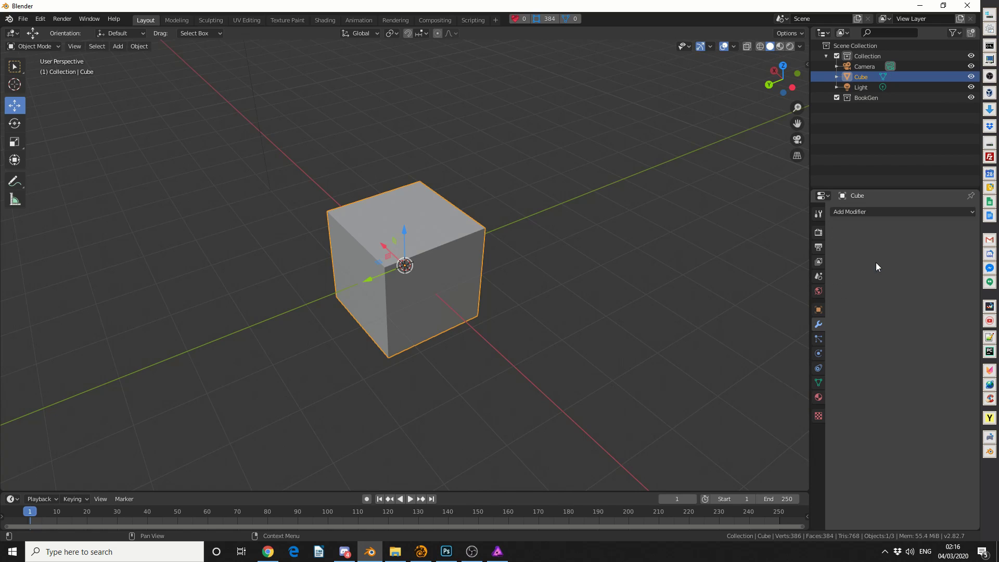
Step: Apply a Bevel modifier with 0.05 m offset and 4 segments to the cube
left_click(853, 212)
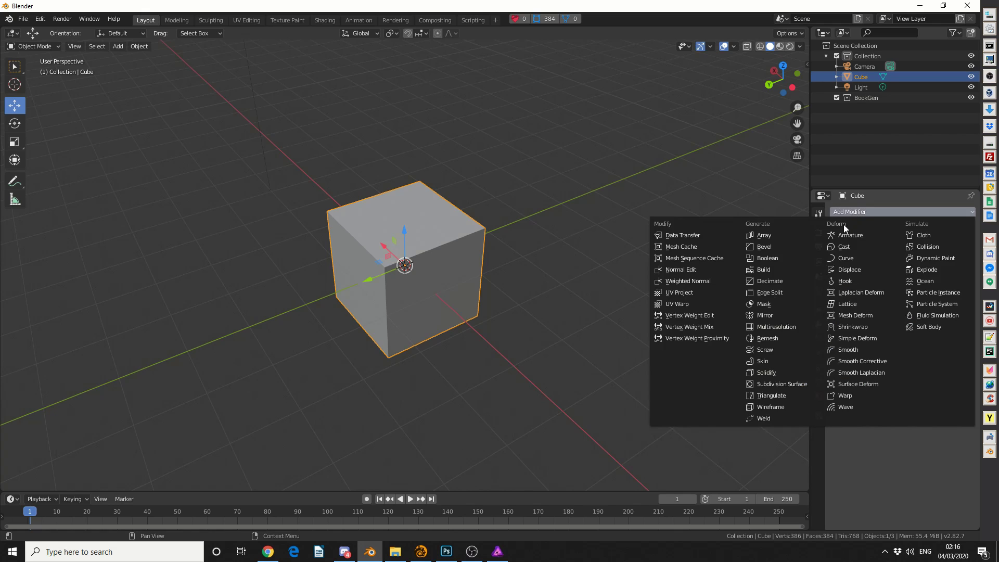
left_click(776, 246)
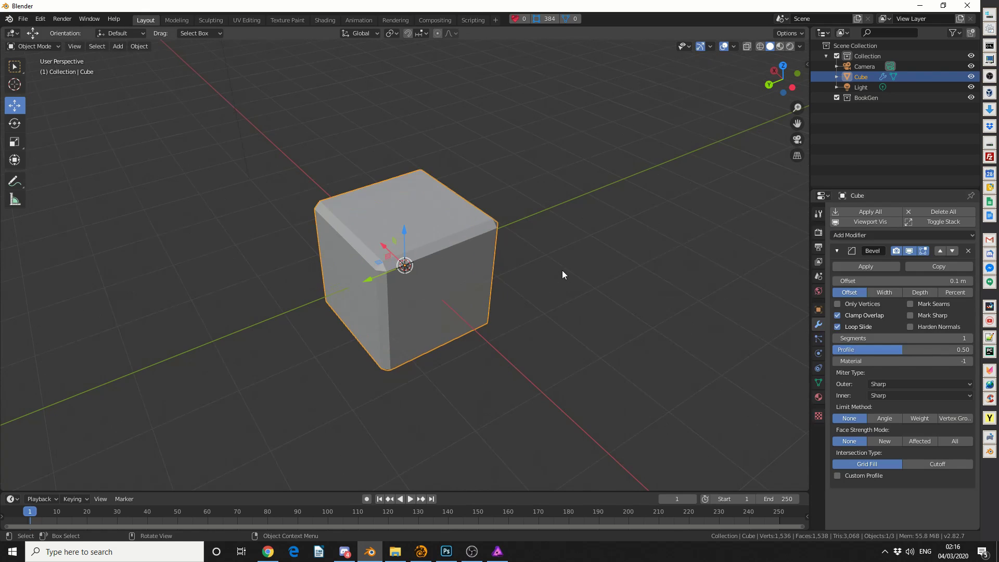
double_click(890, 281)
type("0.05")
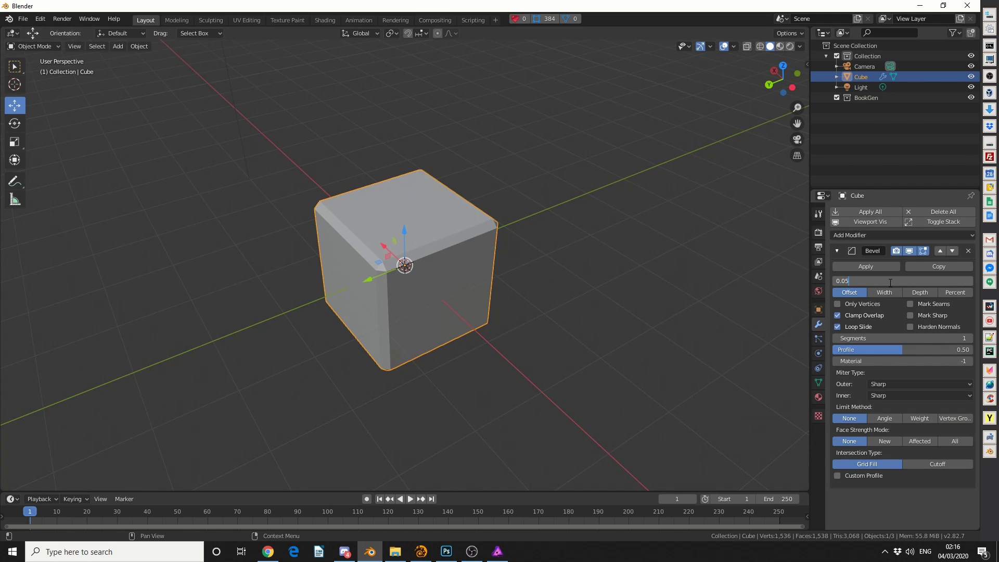
key("Return")
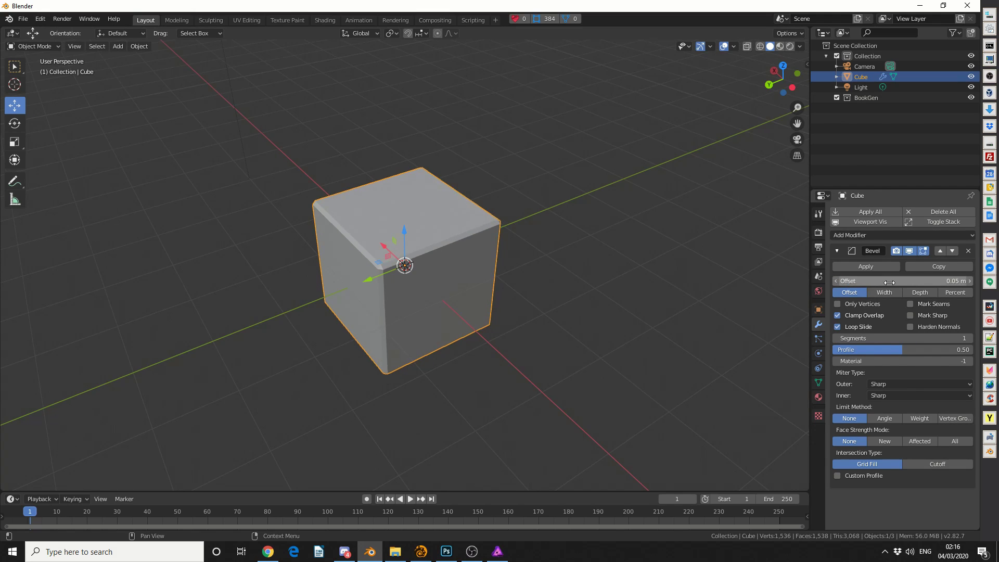
double_click(903, 338)
type("4")
key("Return")
middle_click_drag(581, 328, 596, 326)
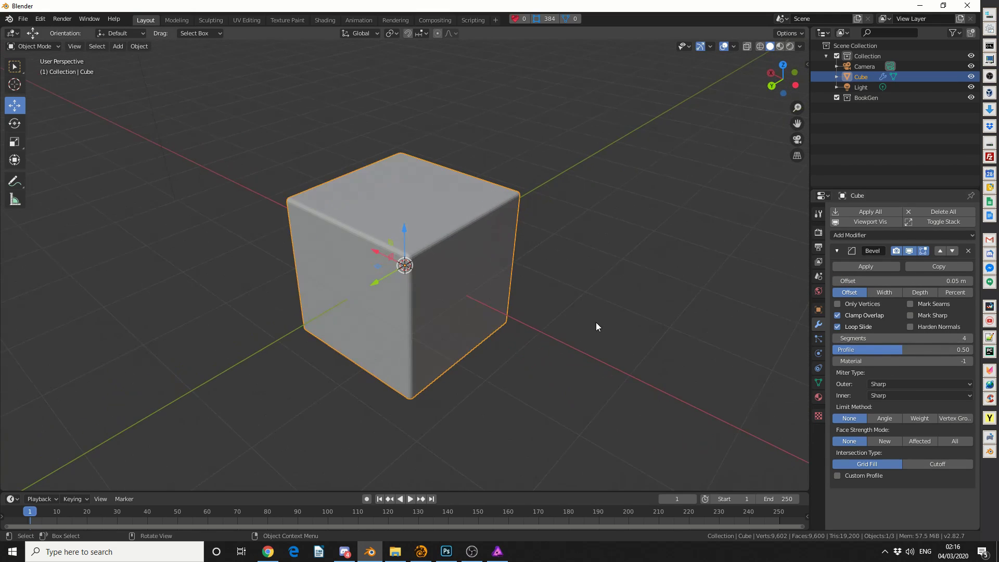
left_click(864, 266)
mouse_move(600, 364)
middle_mouse_down()
mouse_move(597, 374)
mouse_move(654, 350)
mouse_move(584, 368)
middle_mouse_up()
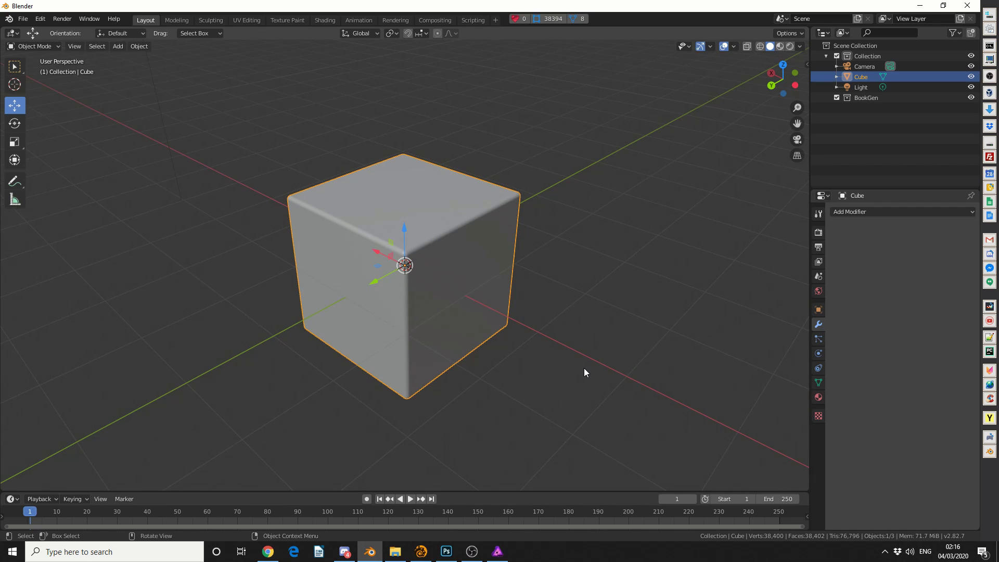
Step: Add a plane, lower it to the cube's base, enlarge it, and enter edge-select Edit Mode
left_click(117, 47)
mouse_move(125, 56)
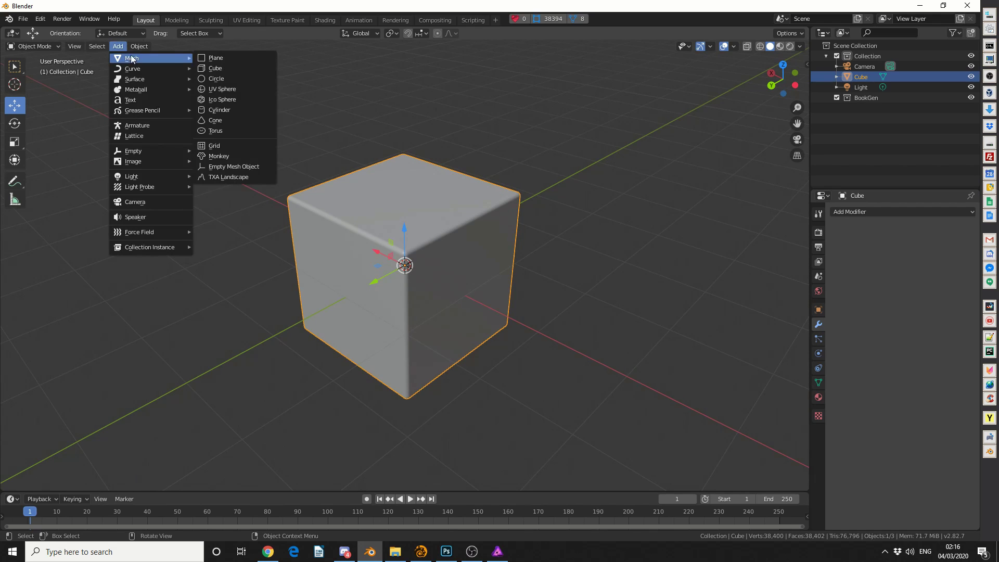
left_click(210, 61)
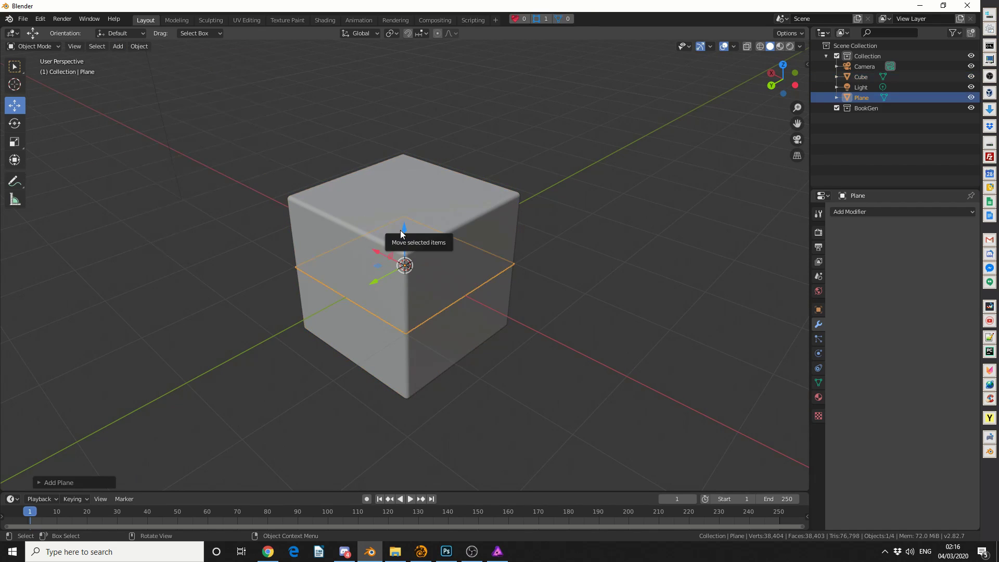
key("KP_1")
left_click_drag(400, 229, 409, 315)
middle_click_drag(409, 314, 486, 395)
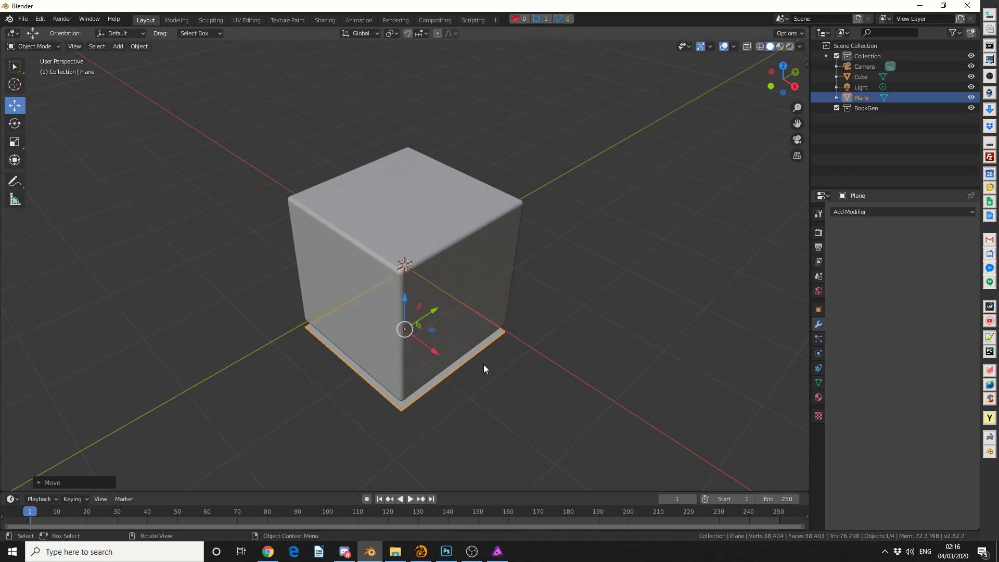
key("s")
left_click(689, 330)
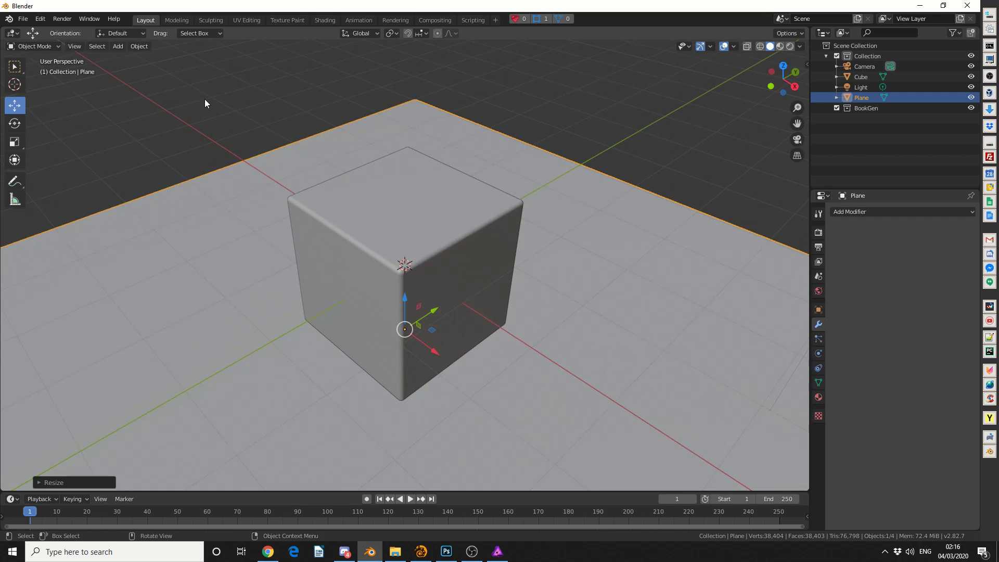
key("Tab")
left_click(82, 45)
Step: Extrude the plane's back edge upward into a tall back wall
left_click(628, 187)
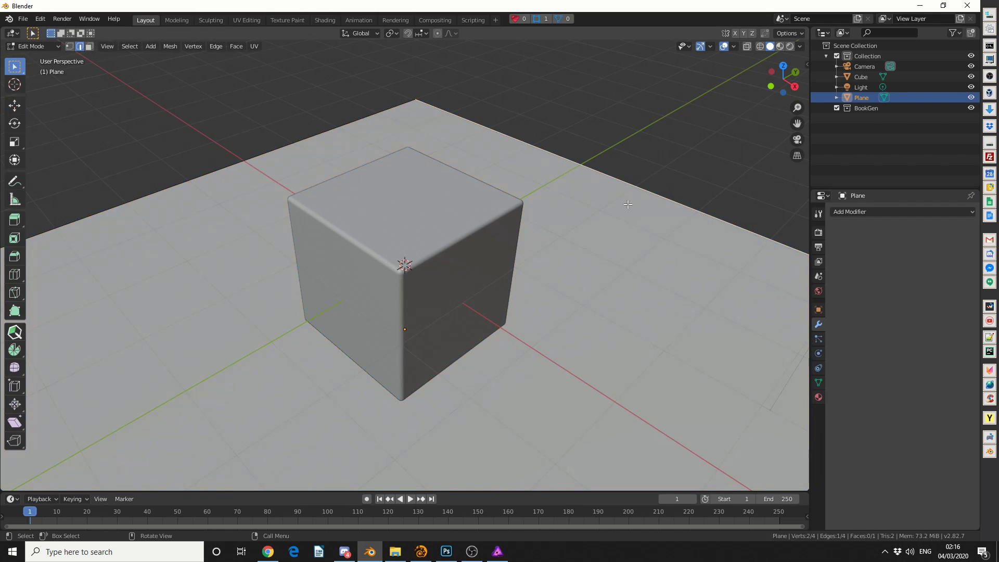
scroll(627, 199, "down", 3)
left_click(15, 220)
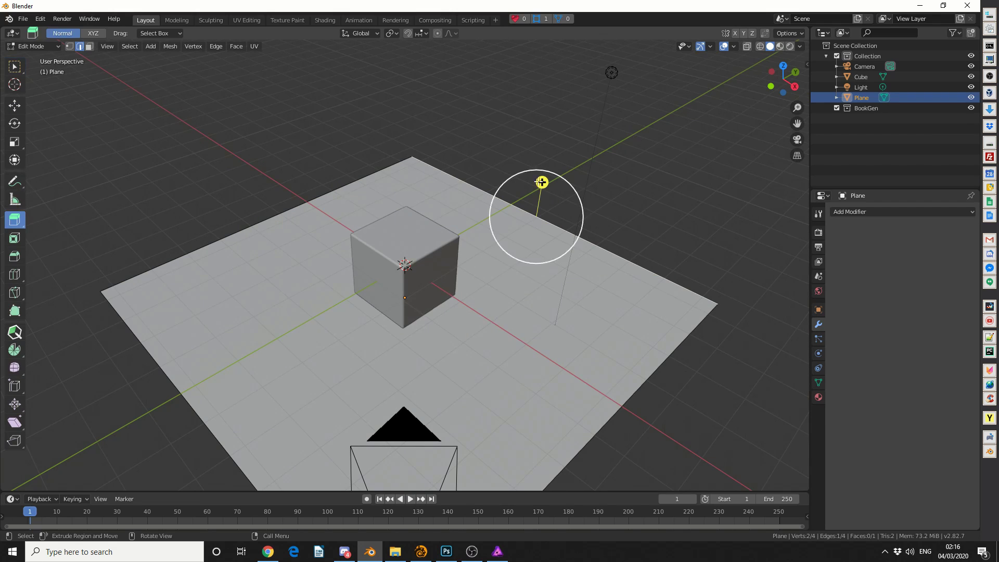
left_click_drag(542, 182, 589, 48)
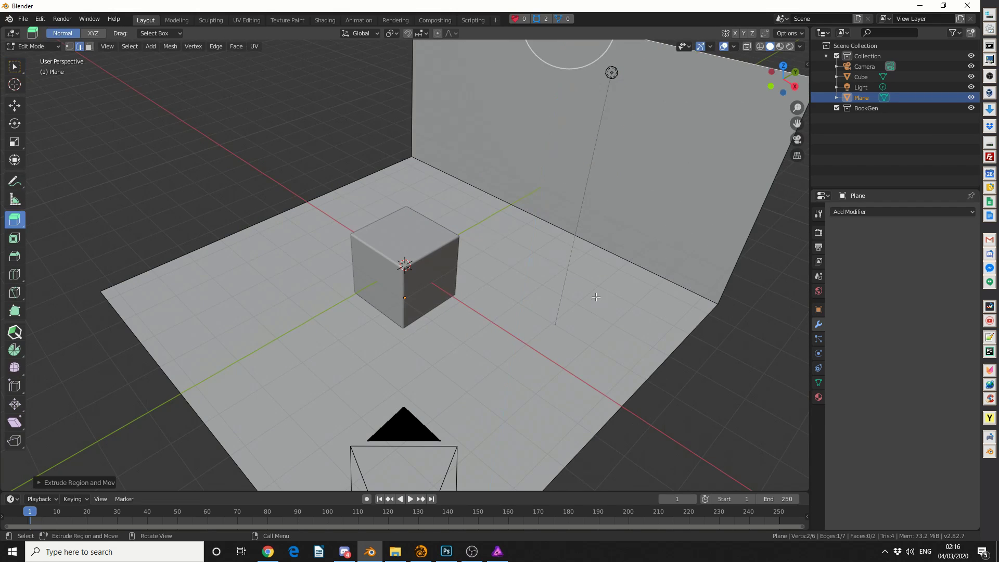
Step: Bevel the floor-wall seam edge with 29 segments, then deselect everything
left_click(600, 245)
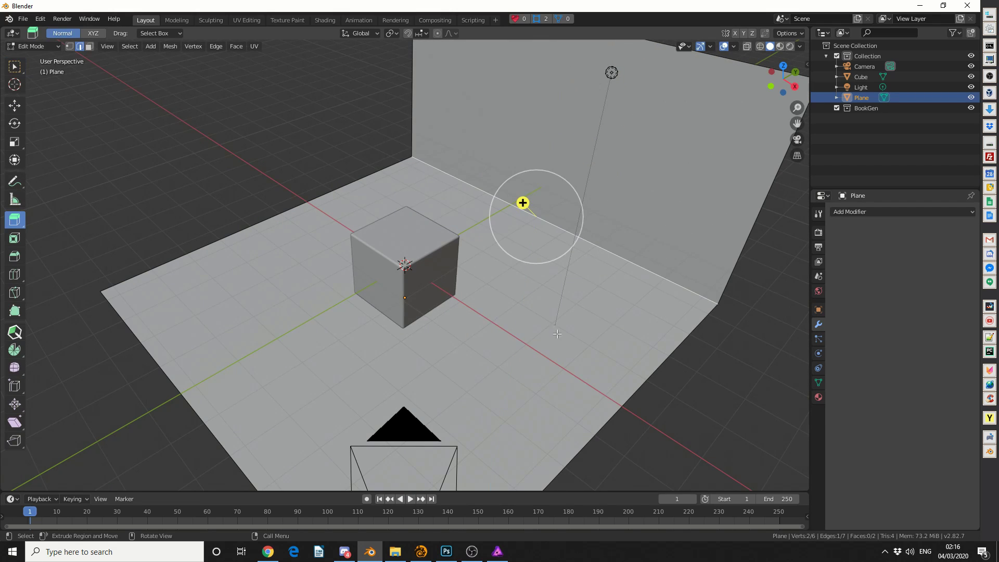
left_click(14, 255)
left_click_drag(516, 196, 480, 183)
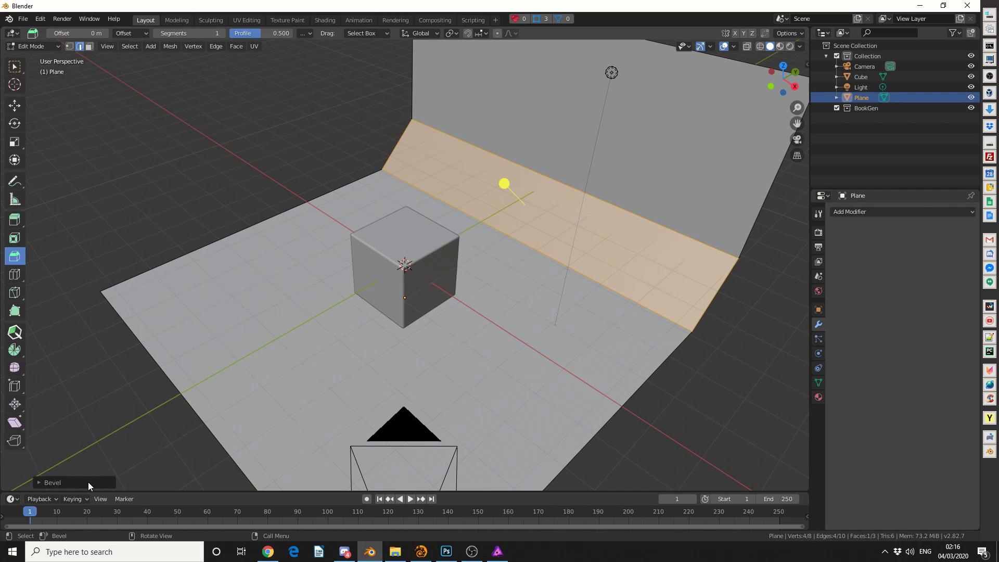
left_click(88, 481)
double_click(104, 364)
type("12")
key("Return")
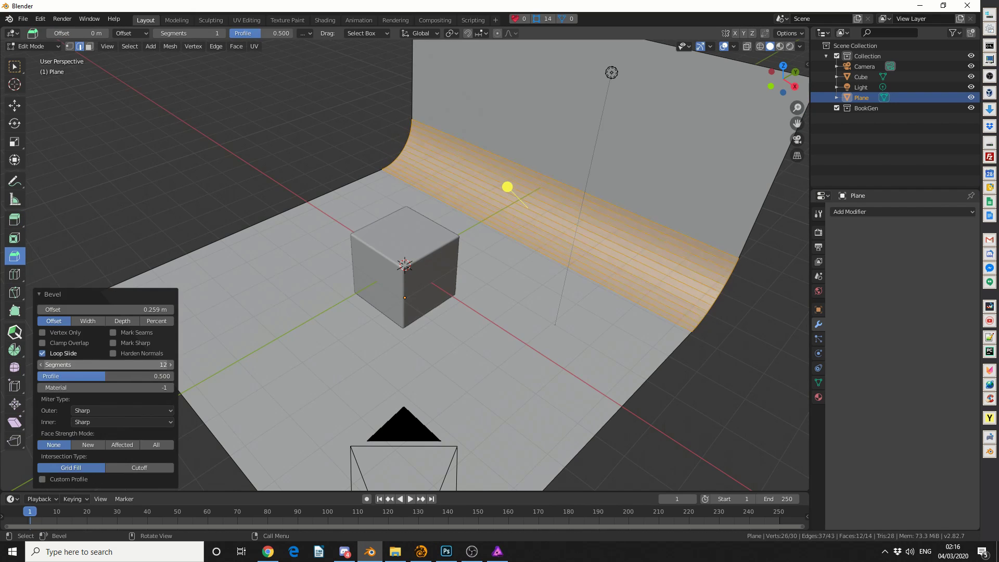
left_click_drag(104, 364, 121, 364)
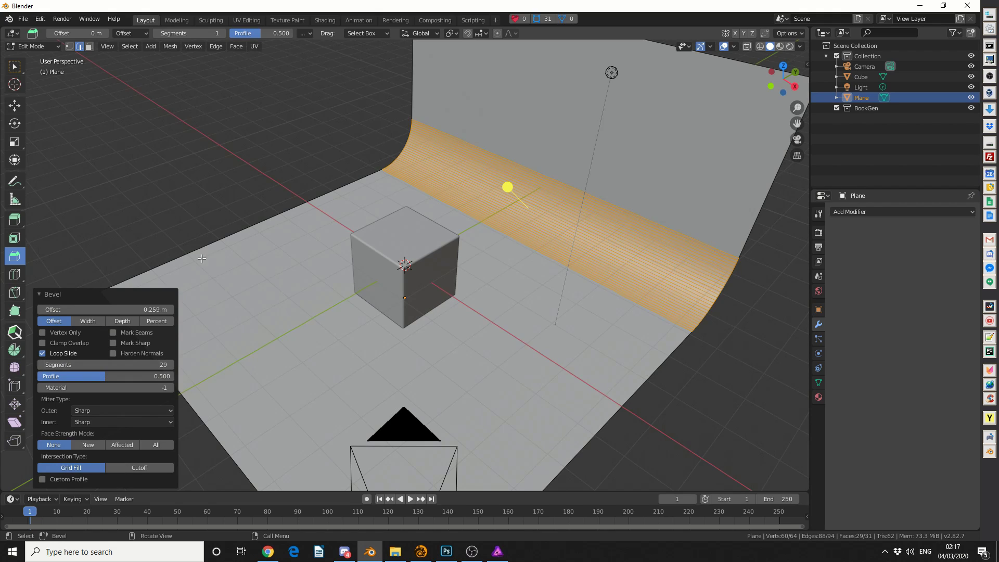
key("alt+a")
left_click(33, 44)
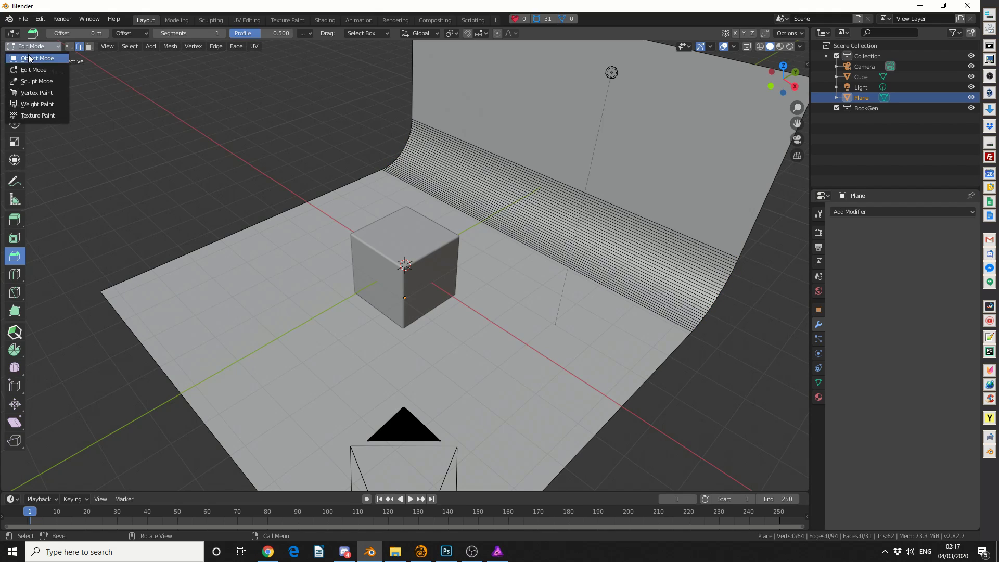
Step: Return to Object Mode, shade the backdrop smooth, and switch to the Shading workspace
left_click(31, 58)
middle_click_drag(401, 191, 386, 167)
right_click(386, 168)
left_click(385, 167)
mouse_move(600, 238)
middle_mouse_down()
mouse_move(658, 252)
mouse_move(606, 255)
middle_mouse_up()
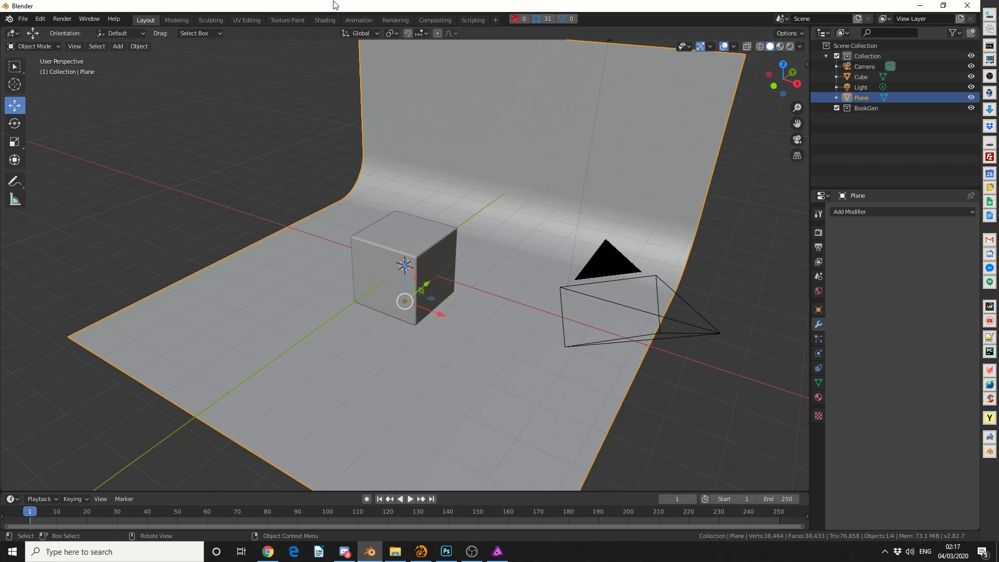
left_click(326, 19)
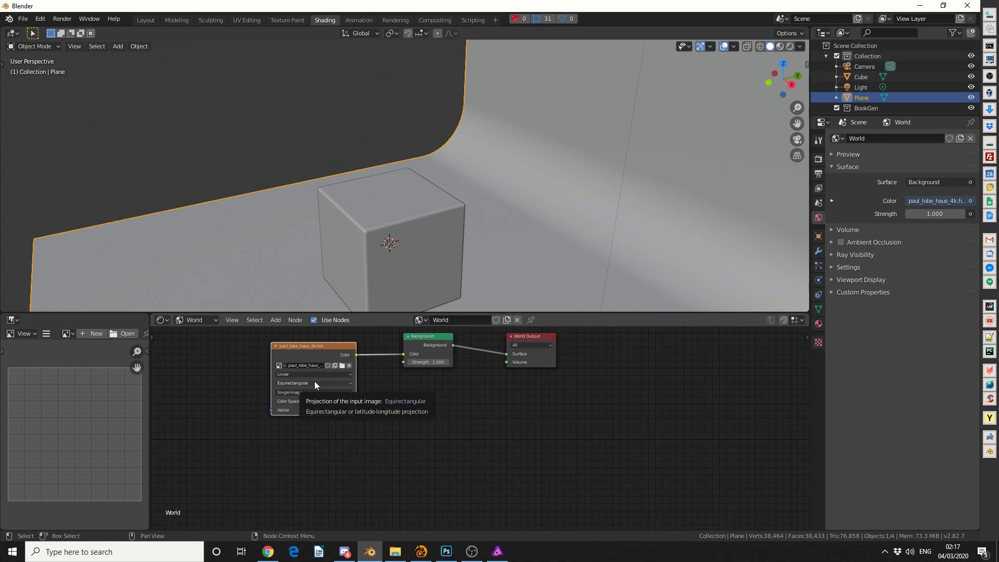
middle_click_drag(416, 194, 442, 201)
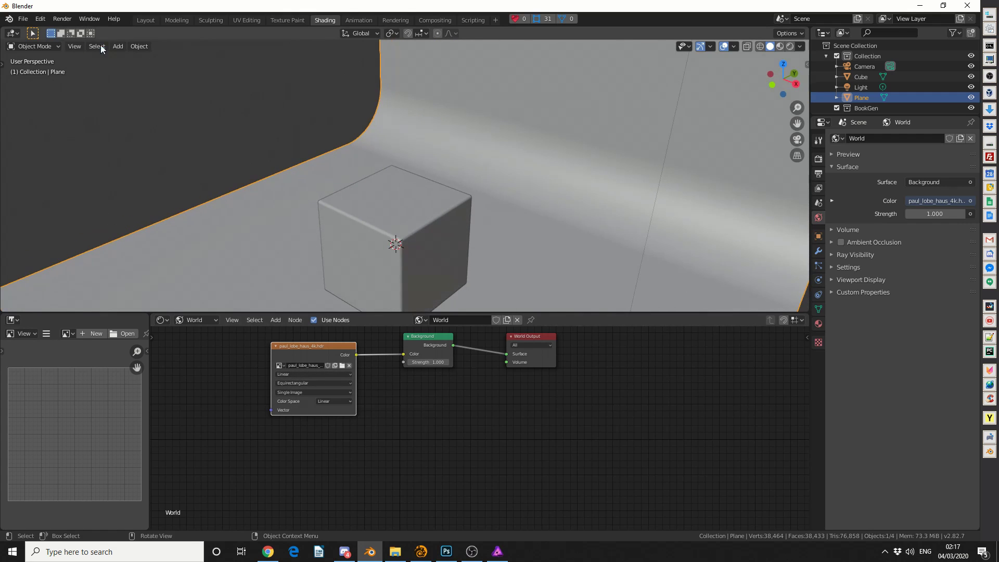
left_click(144, 23)
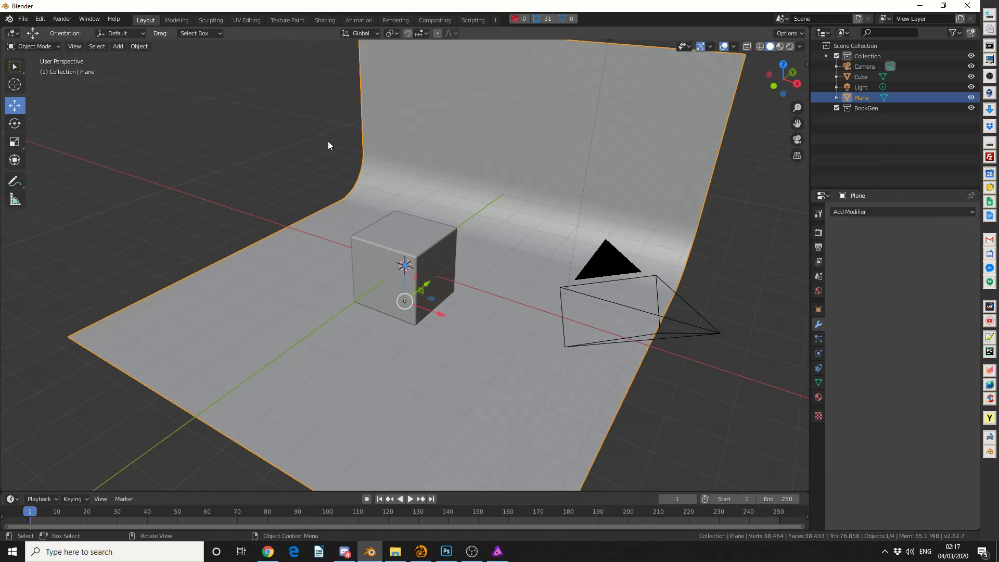
Step: Select the cube and apply Object > Quick Effects > Quick Fur
left_click(402, 235)
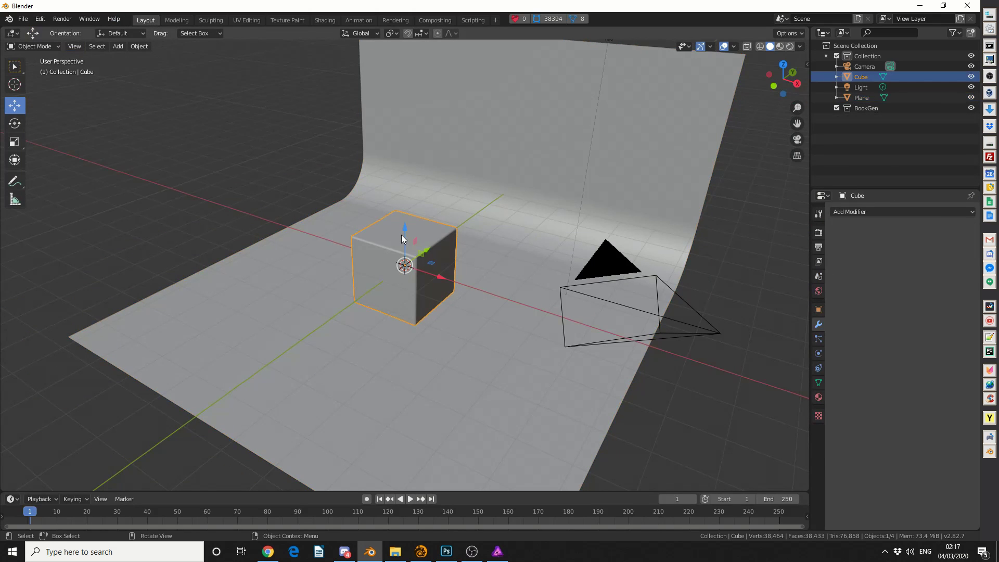
scroll(399, 238, "up", 1)
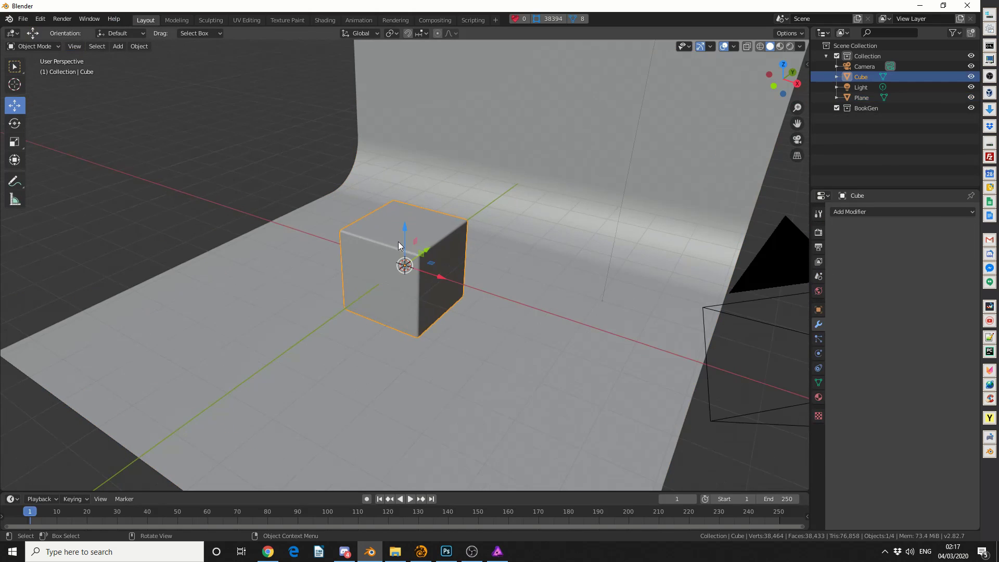
left_click(139, 47)
mouse_move(192, 319)
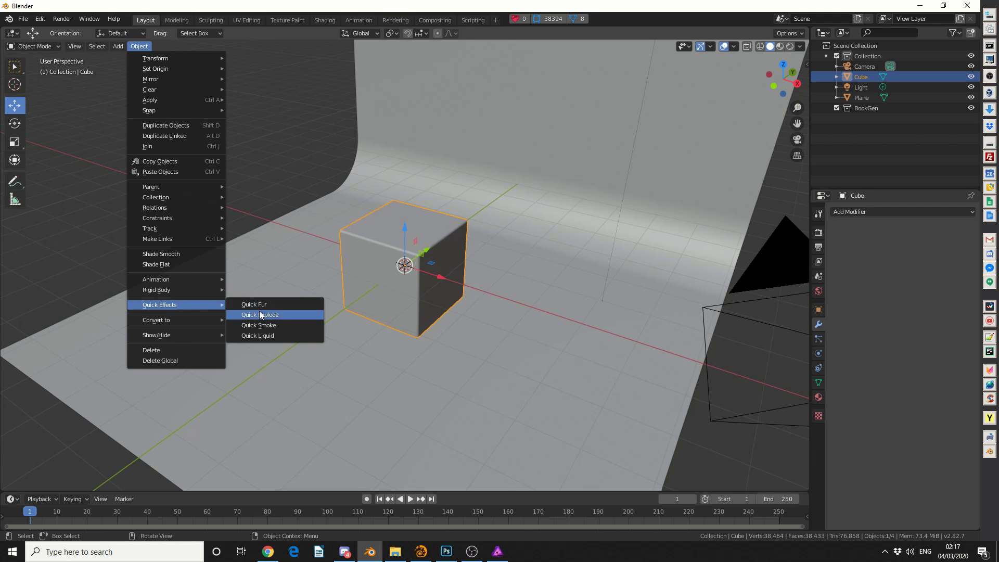
left_click(261, 306)
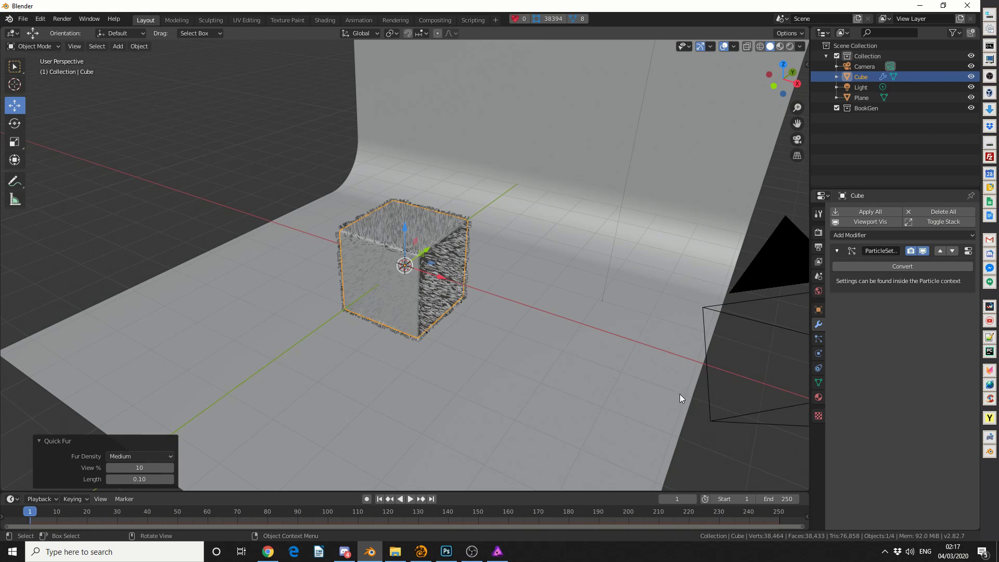
left_click(819, 343)
Step: Raise the hair Emission Number to 10000 and inspect the denser fur
left_click(926, 313)
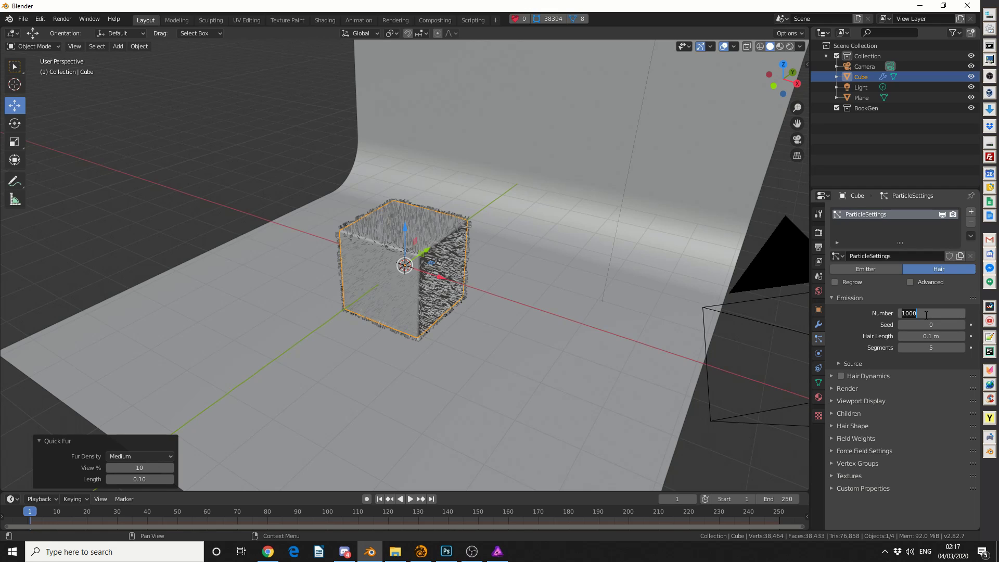
type("10000")
key("Return")
scroll(501, 321, "up", 3)
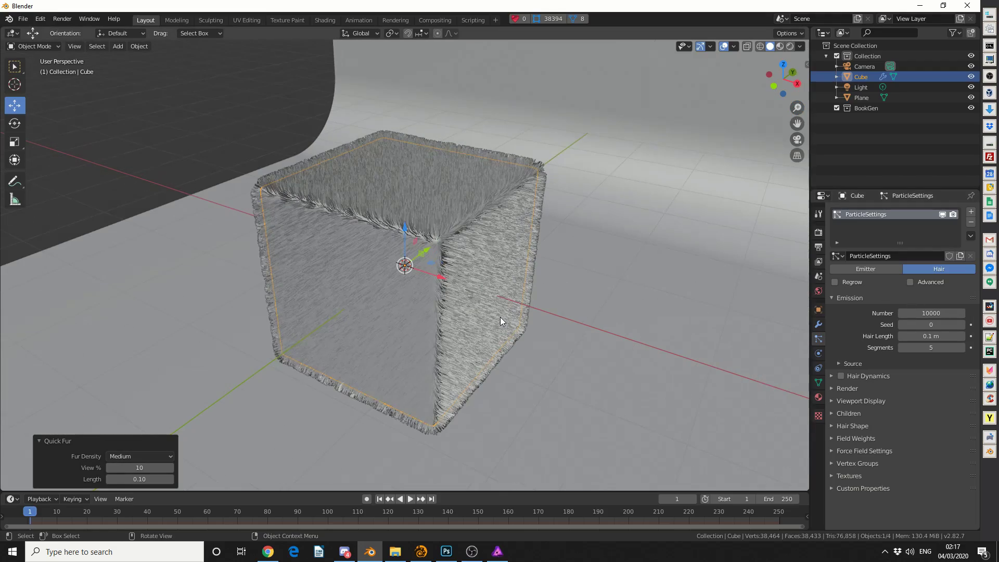
scroll(500, 317, "up", 8)
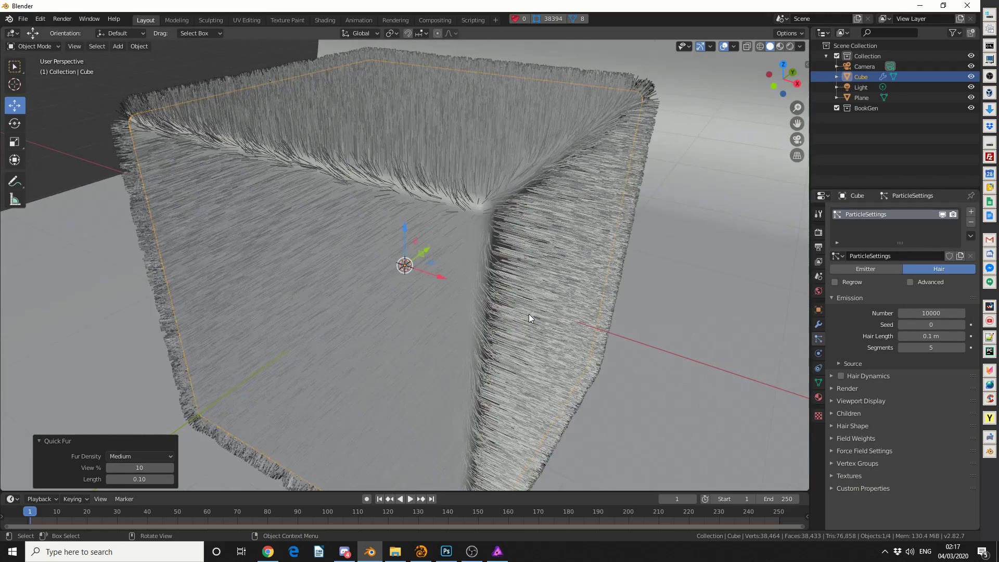
middle_click_drag(585, 206, 375, 263)
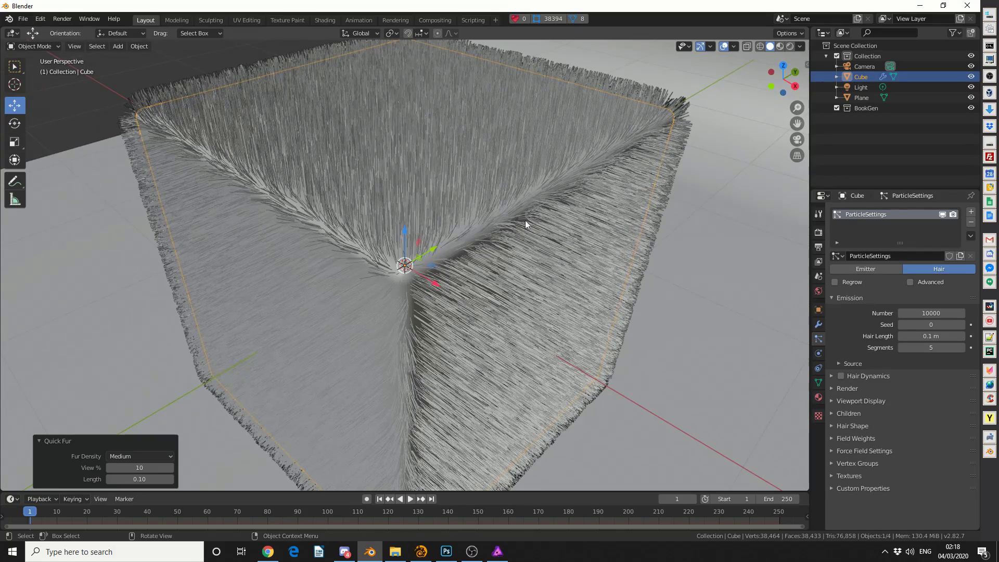
middle_click_drag(616, 346, 577, 359)
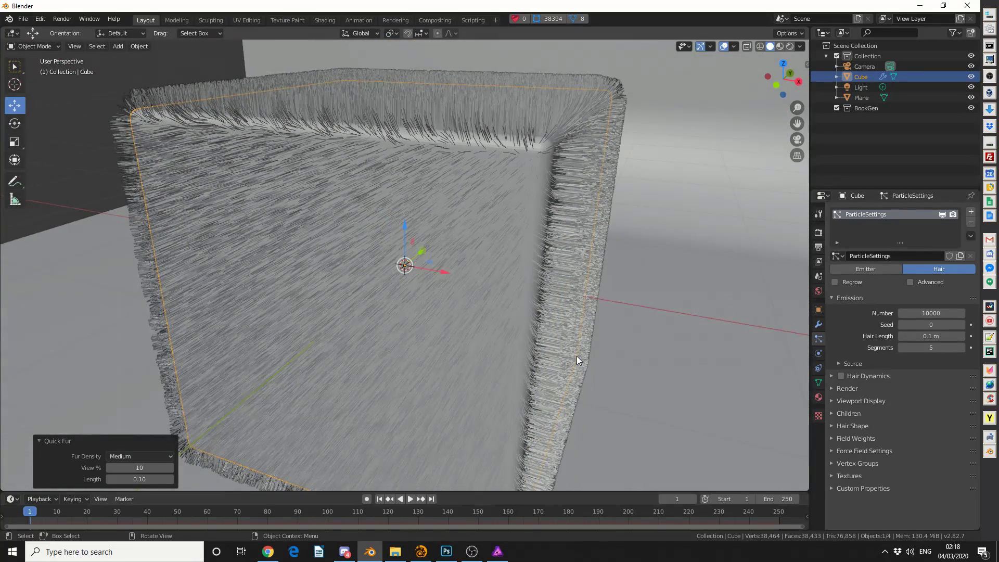
left_click(866, 363)
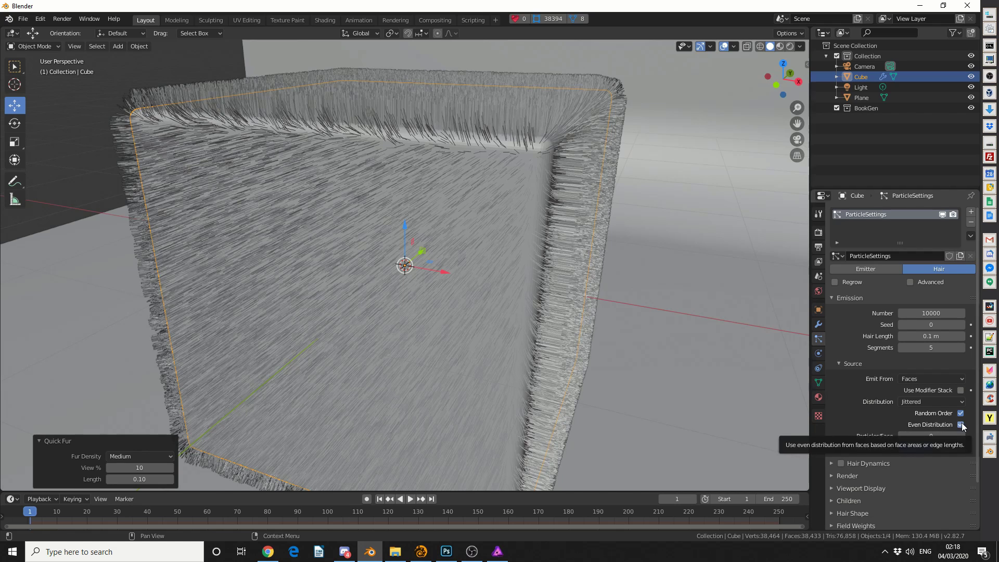
Step: Turn off Even Distribution and set hair Jittering Amount to 1.534
left_click(961, 424)
middle_click_drag(694, 403, 669, 451)
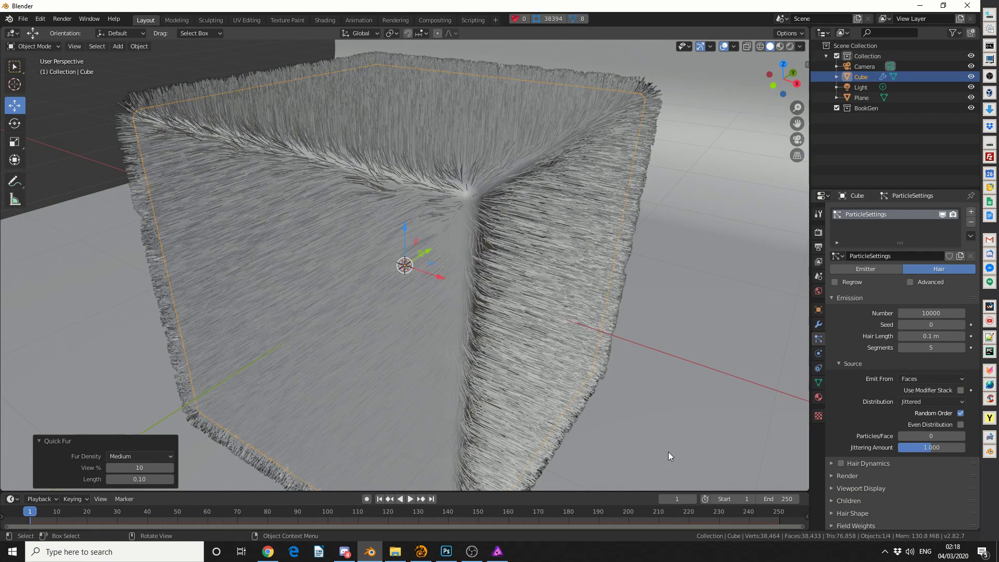
left_click_drag(944, 449, 979, 449)
mouse_move(610, 374)
middle_mouse_down()
mouse_move(638, 358)
mouse_move(613, 364)
middle_mouse_up()
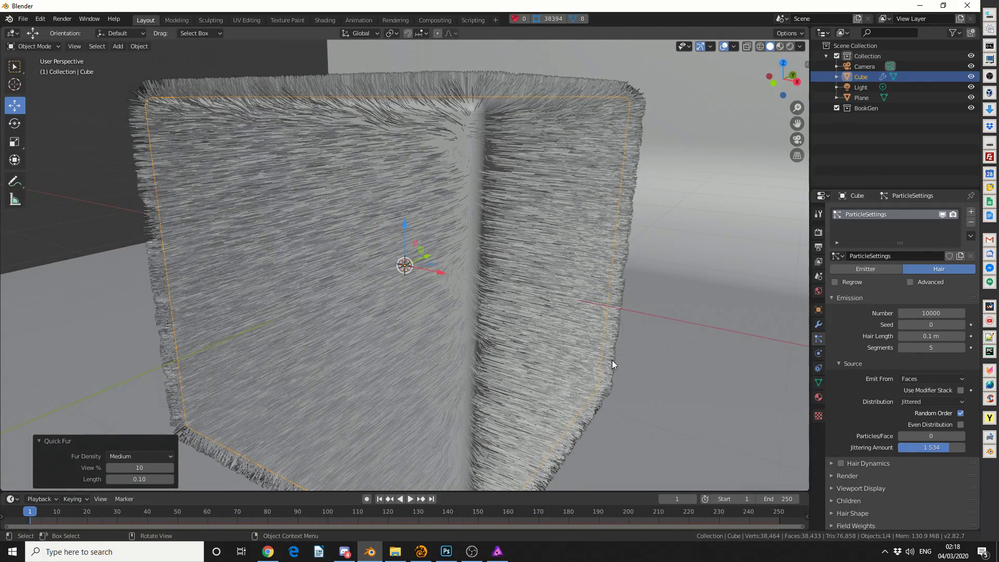
Step: Set the Children Render Amount to 200 per parent
scroll(835, 440, "down", 3)
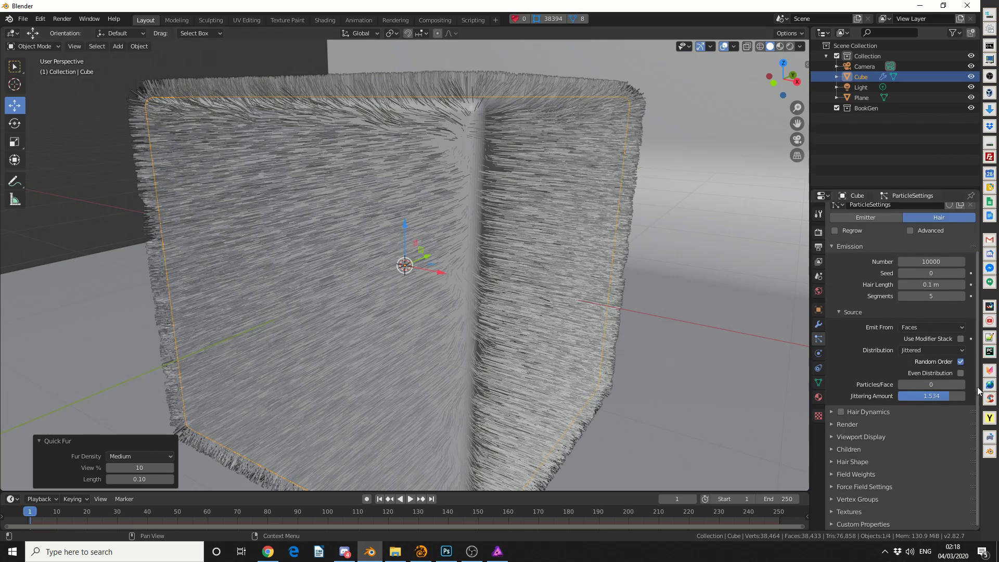
left_click(843, 449)
scroll(842, 449, "down", 2)
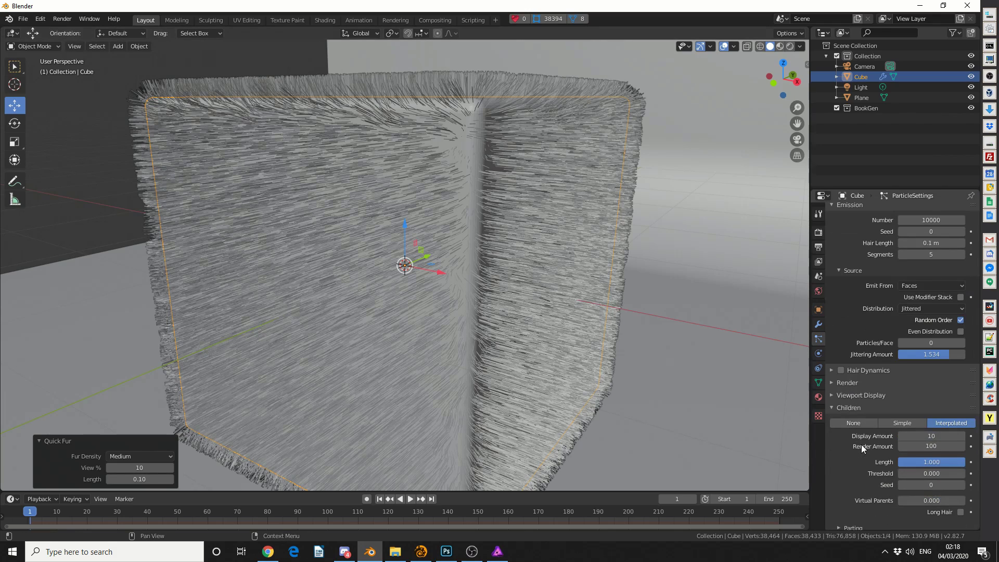
left_click(940, 441)
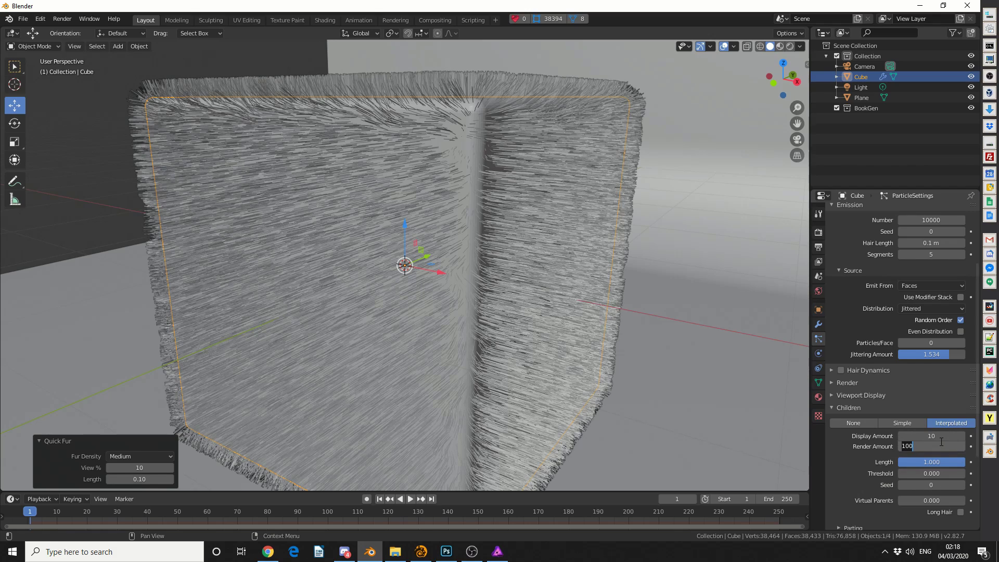
type("200")
key("Return")
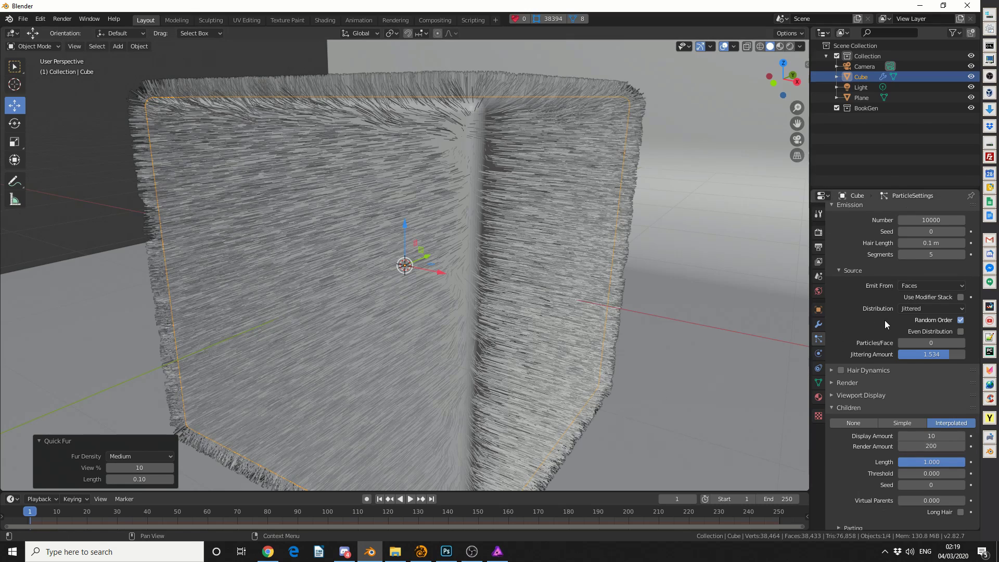
Step: Set the hair length to 0.2 m
scroll(884, 320, "up", 3)
left_click(931, 306)
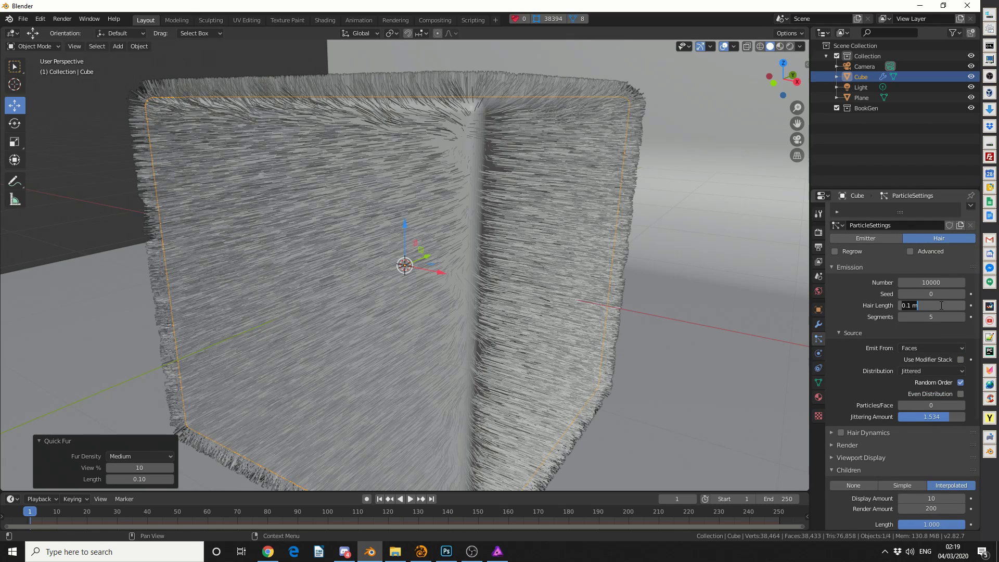
type("0.2")
key("Return")
middle_click_drag(670, 267, 561, 306)
scroll(561, 306, "down", 3)
scroll(929, 349, "down", 4)
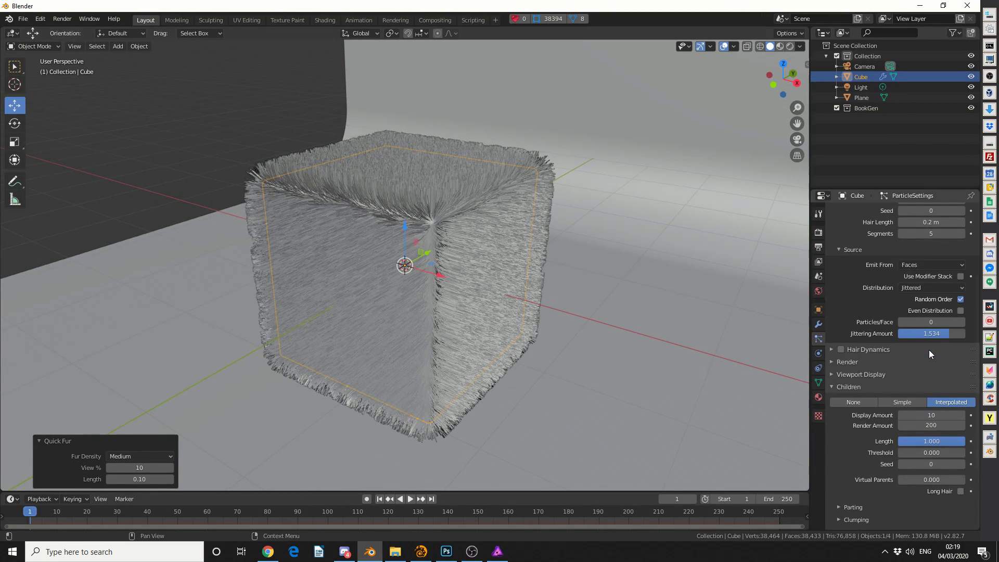
scroll(929, 350, "down", 3)
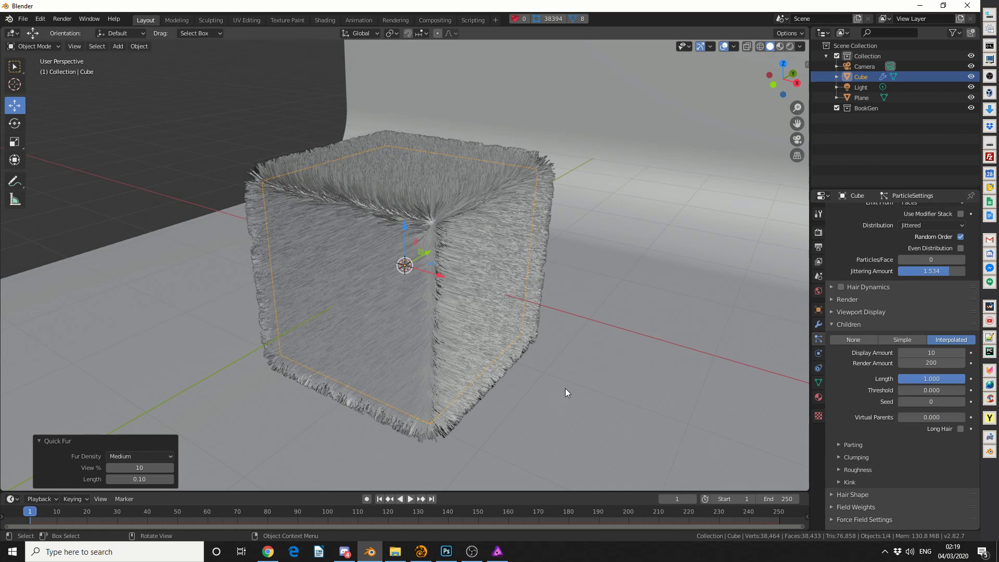
Step: Enter Particle Edit mode and add hair strands on the cube's front face
left_click(45, 47)
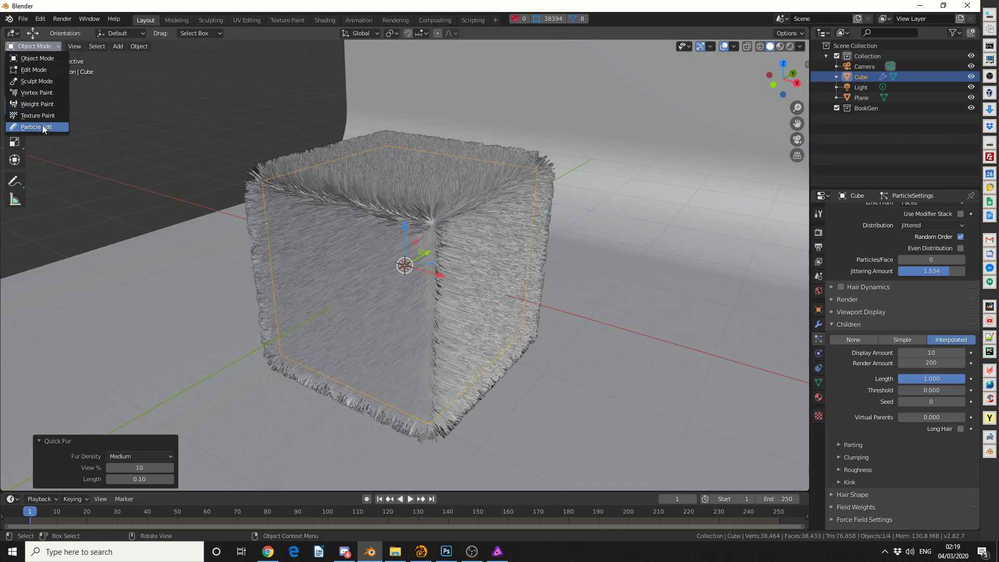
left_click(42, 127)
mouse_move(127, 152)
middle_mouse_down()
mouse_move(439, 247)
mouse_move(469, 234)
mouse_move(447, 237)
mouse_move(455, 255)
middle_mouse_up()
scroll(456, 262, "down", 1)
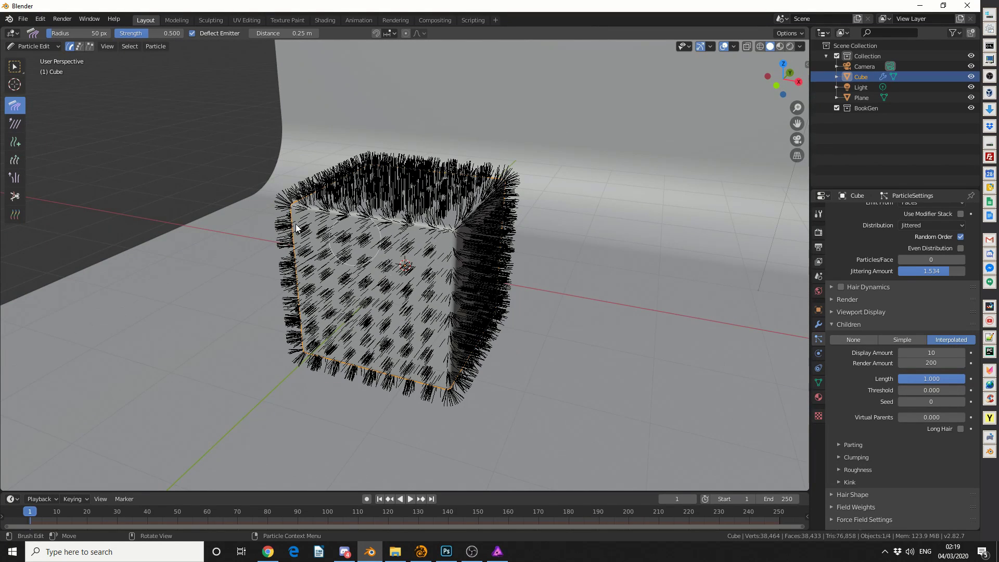
left_click(19, 143)
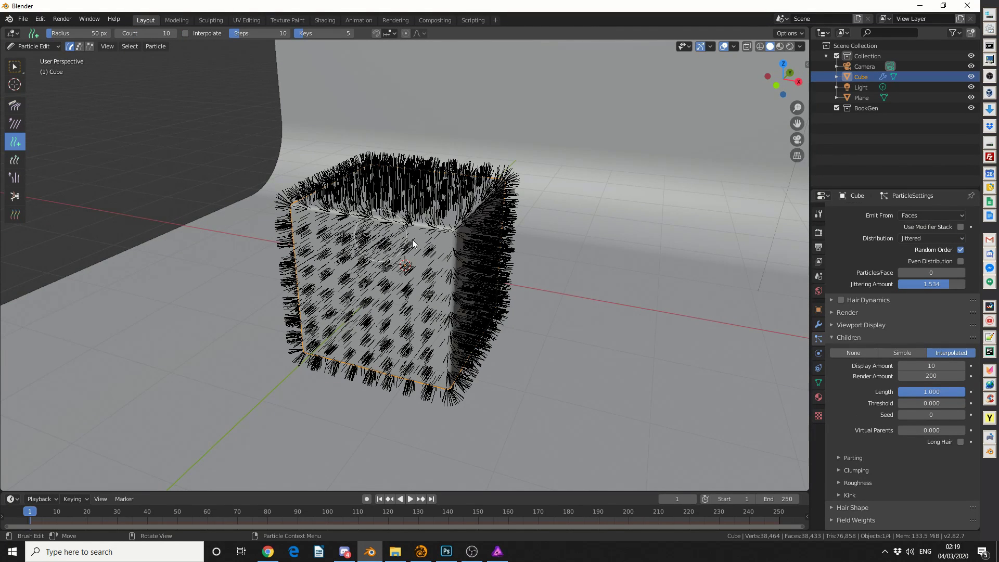
mouse_move(363, 321)
left_mouse_down()
mouse_move(297, 326)
mouse_move(317, 200)
mouse_move(401, 229)
mouse_move(442, 223)
mouse_move(495, 180)
mouse_move(515, 258)
left_mouse_up()
middle_click_drag(516, 295, 379, 264)
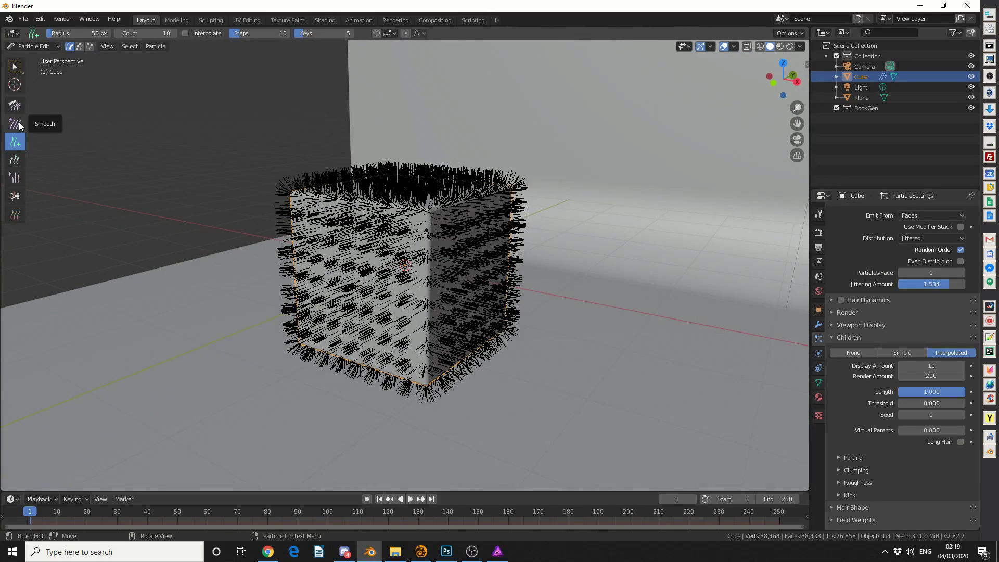
Step: Lengthen the hair at the cube's top-left, lower edge and top-right corner
left_click(15, 160)
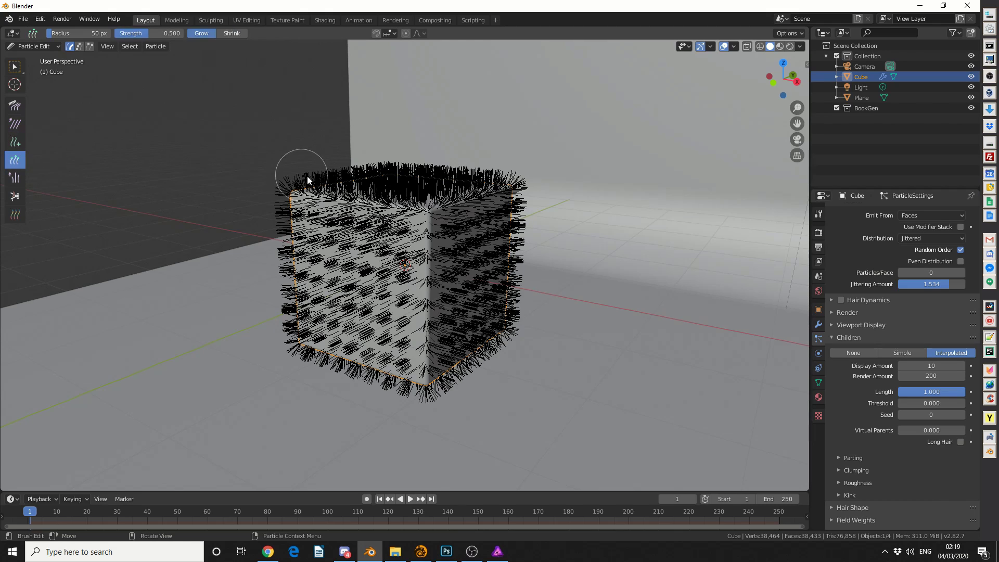
left_click_drag(300, 179, 331, 284)
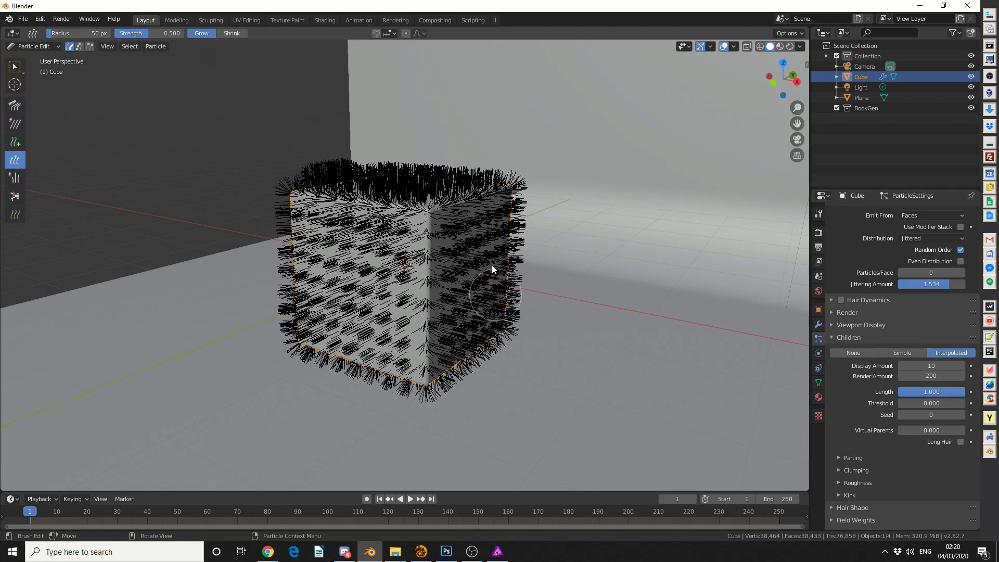
mouse_move(484, 341)
left_mouse_down()
mouse_move(428, 365)
mouse_move(488, 204)
mouse_move(508, 184)
mouse_move(443, 200)
left_mouse_up()
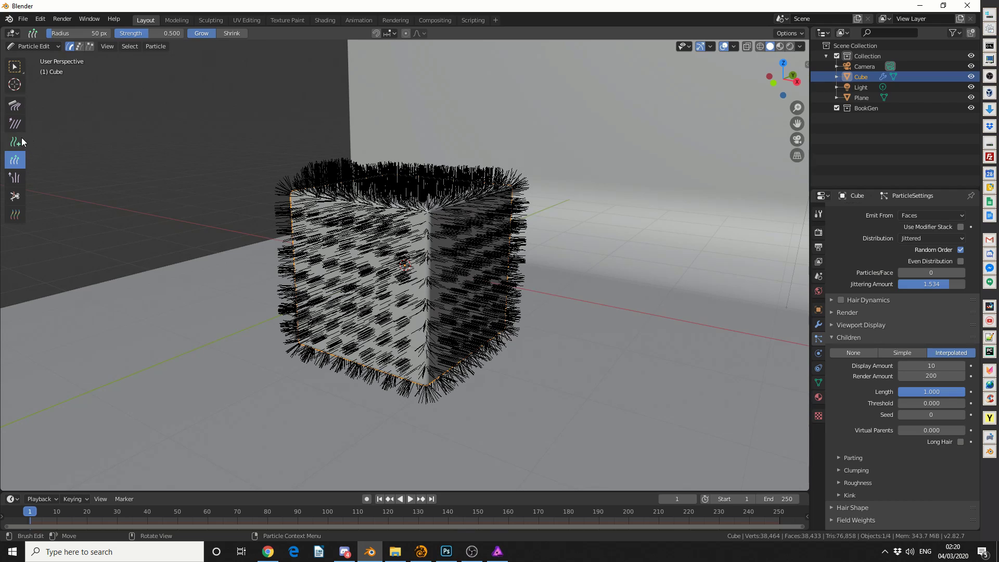
Step: Comb the top-left corner and right-edge hair, then view it rendered in Object Mode
left_click(15, 106)
mouse_move(333, 194)
left_mouse_down()
mouse_move(312, 138)
mouse_move(340, 223)
mouse_move(299, 164)
mouse_move(304, 158)
mouse_move(337, 225)
mouse_move(303, 182)
mouse_move(296, 138)
mouse_move(420, 301)
mouse_move(490, 262)
mouse_move(552, 283)
mouse_move(506, 228)
mouse_move(520, 182)
mouse_move(567, 160)
left_mouse_up()
left_click(44, 46)
mouse_move(567, 160)
middle_mouse_down()
mouse_move(396, 120)
mouse_move(551, 189)
mouse_move(545, 206)
mouse_move(569, 244)
middle_mouse_up()
left_click(45, 59)
left_click(790, 46)
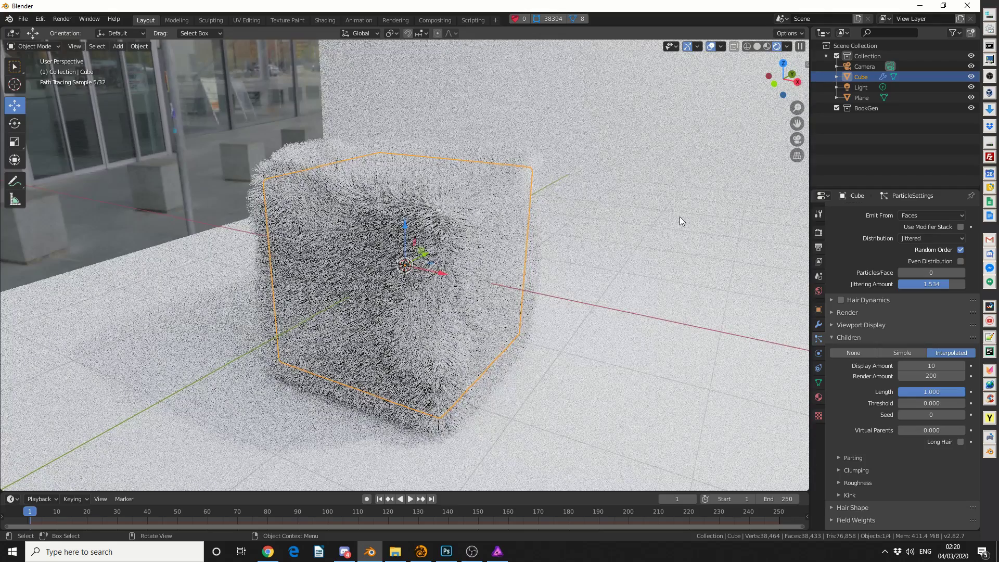
Step: Enable Use Nodes on the cube's Fur Material, giving it a Principled BSDF surface
left_click(819, 398)
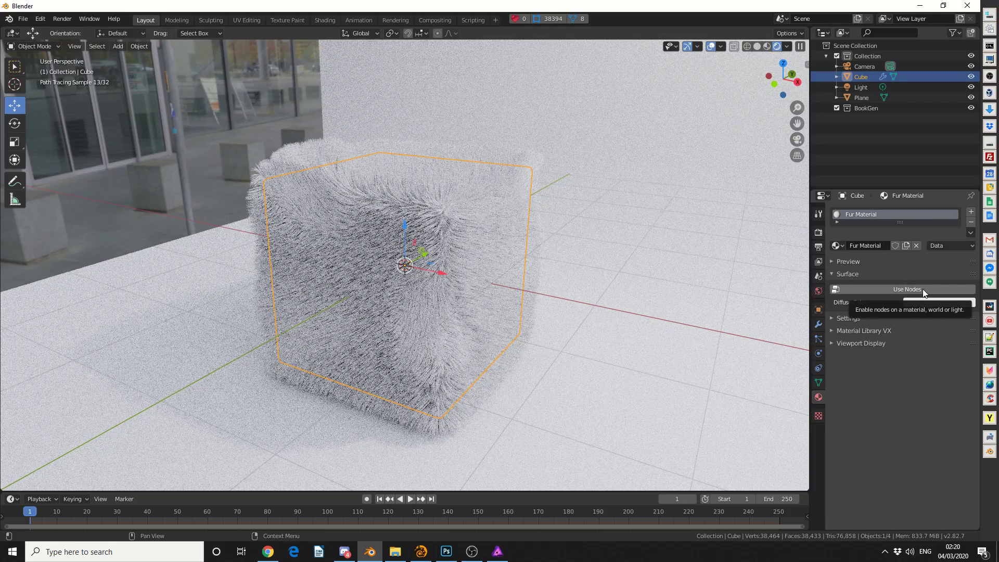
left_click(923, 289)
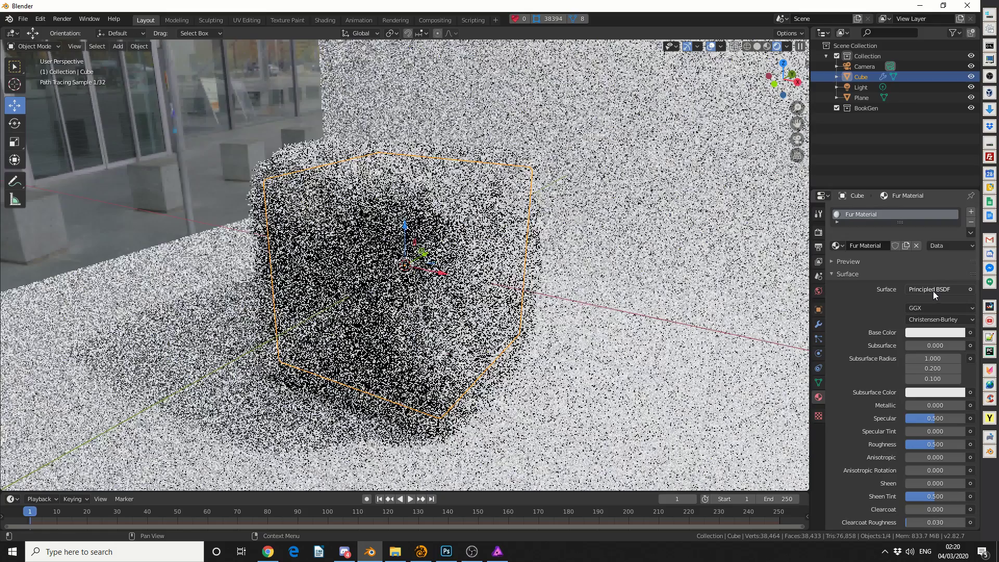
Step: Switch the Fur Material surface to Principled Hair BSDF and set its direct colour to orange
left_click(932, 291)
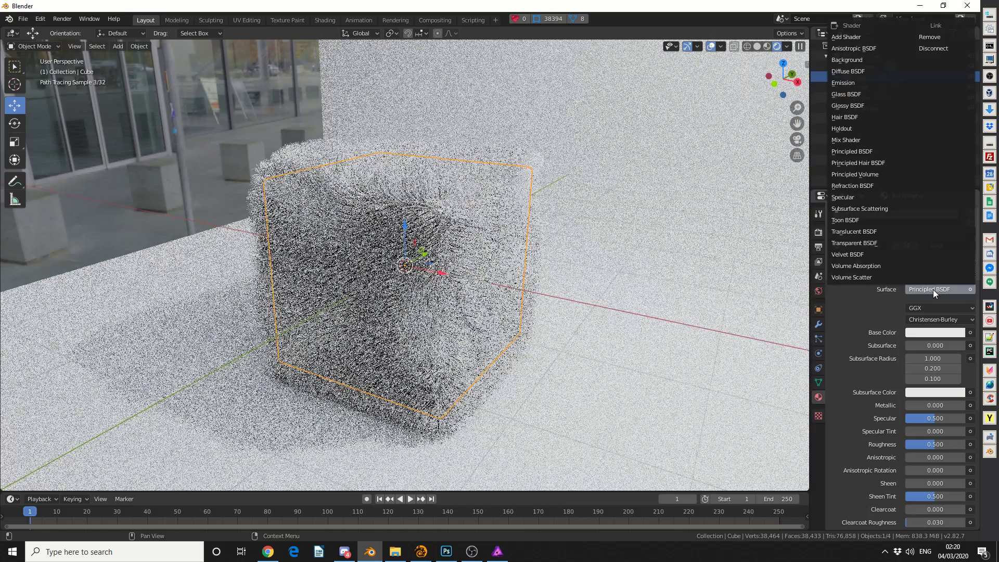
left_click(851, 163)
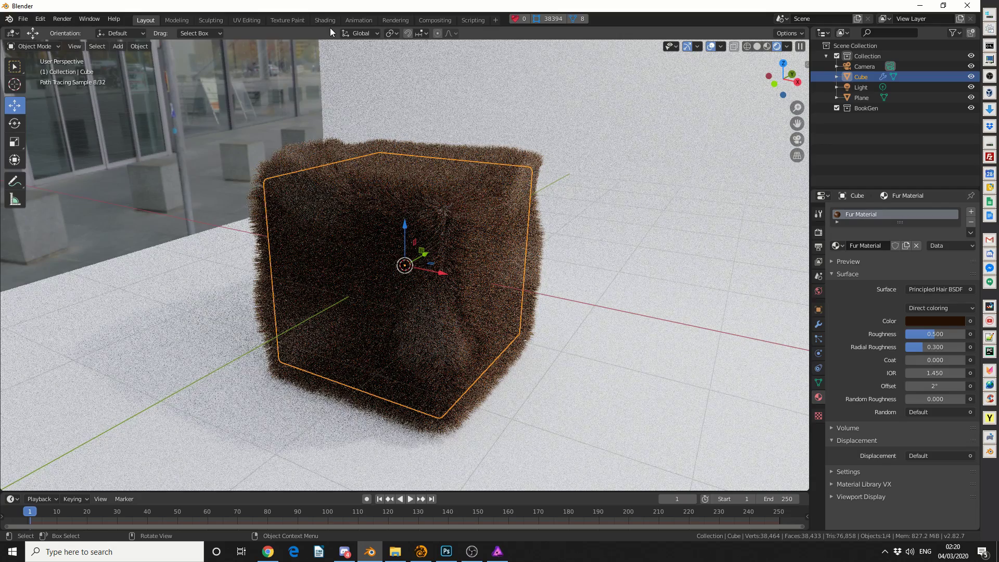
left_click(916, 319)
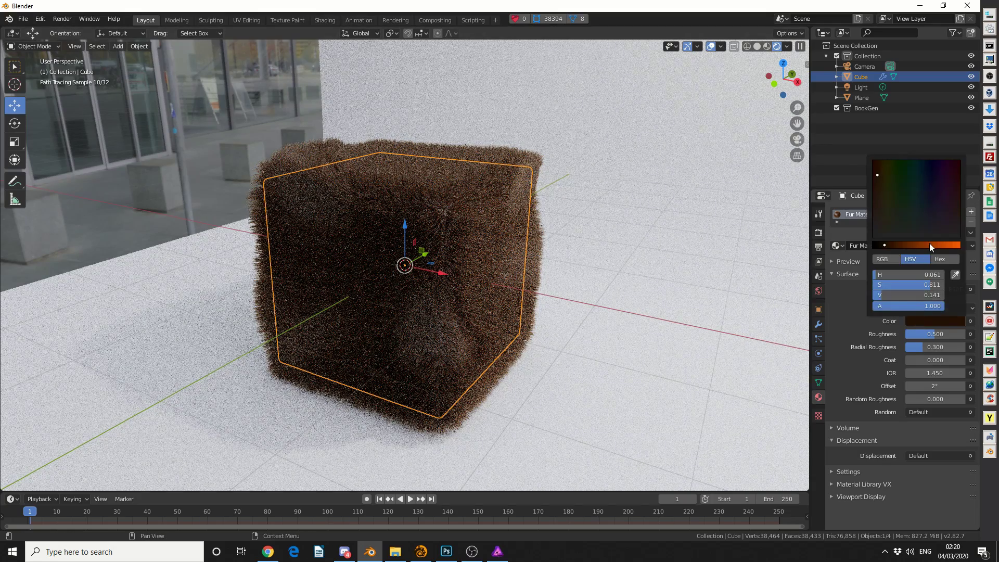
left_click(948, 244)
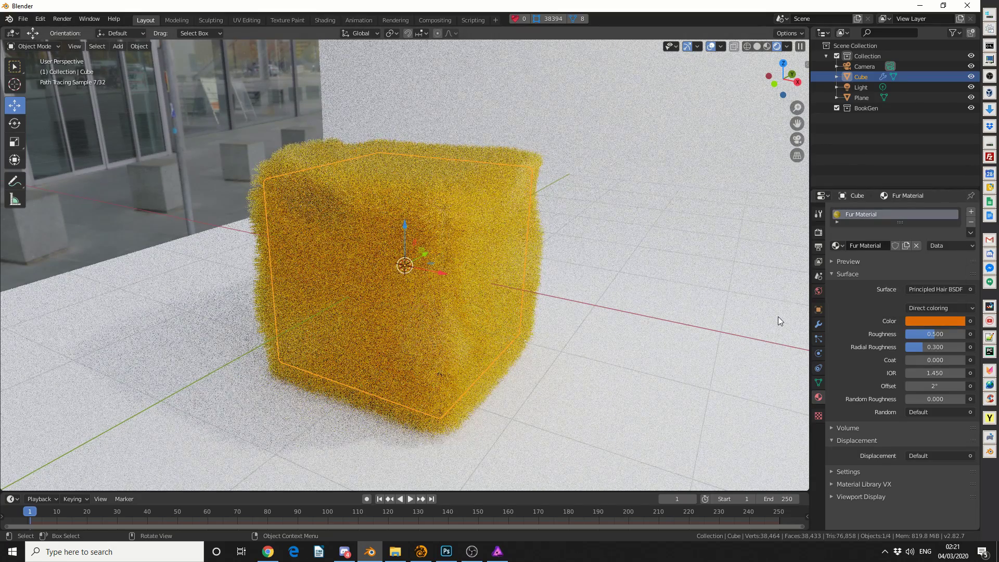